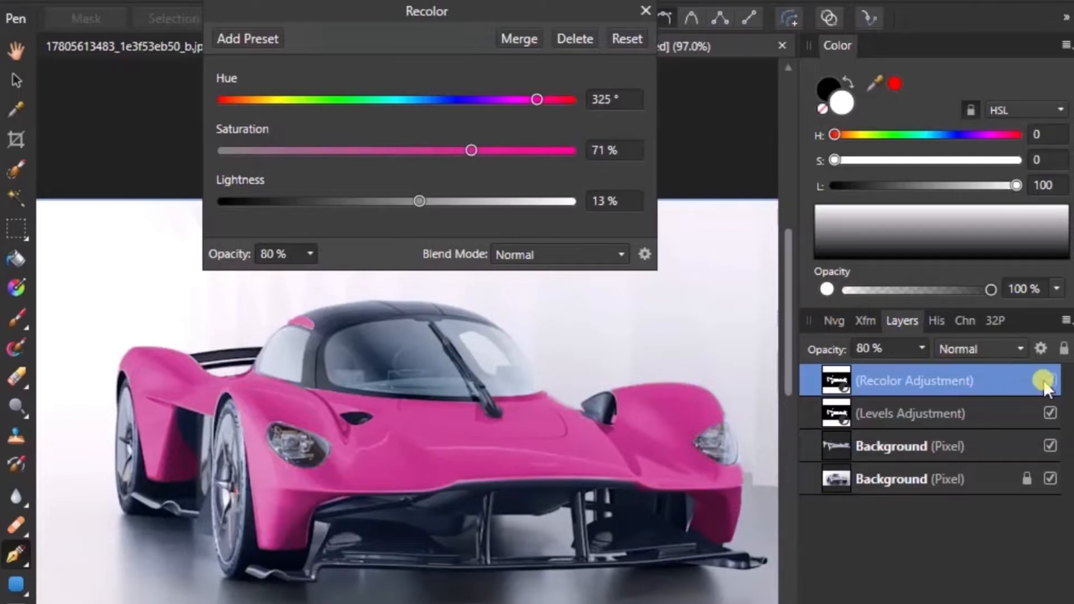
# Delete the Recolor adjustment, the Levels adjustment and the cut-out Background copy, keeping only the original Background photo layer
pyautogui.click(574, 38)
pyautogui.press('Delete')
pyautogui.press('Delete')
pyautogui.press('Delete')
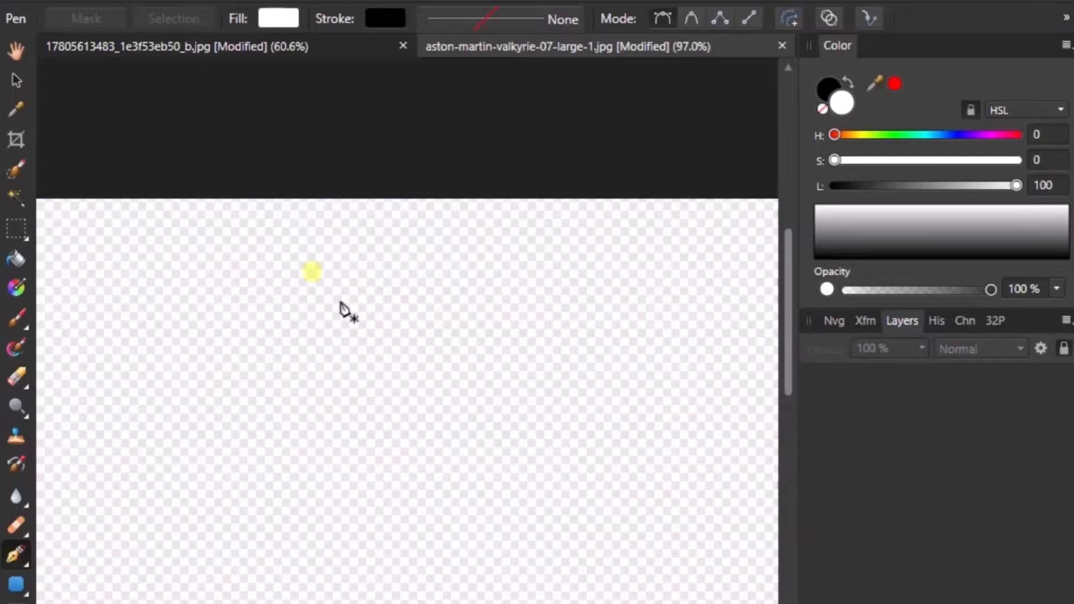
pyautogui.hotkey('ctrl', 'z')
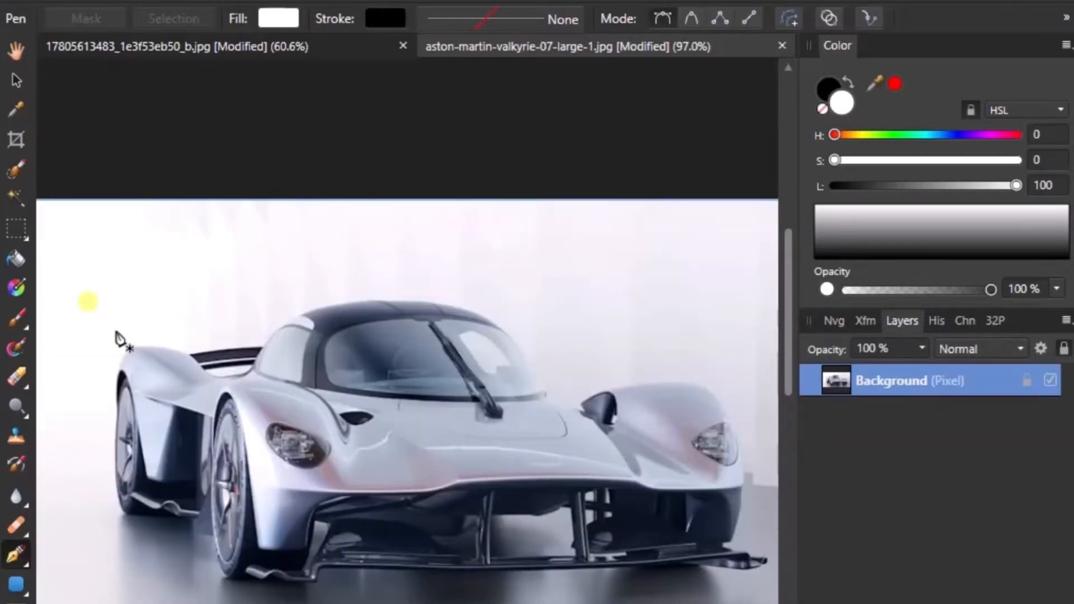
pyautogui.scroll(-1, 100, 255)
pyautogui.click(13, 167)
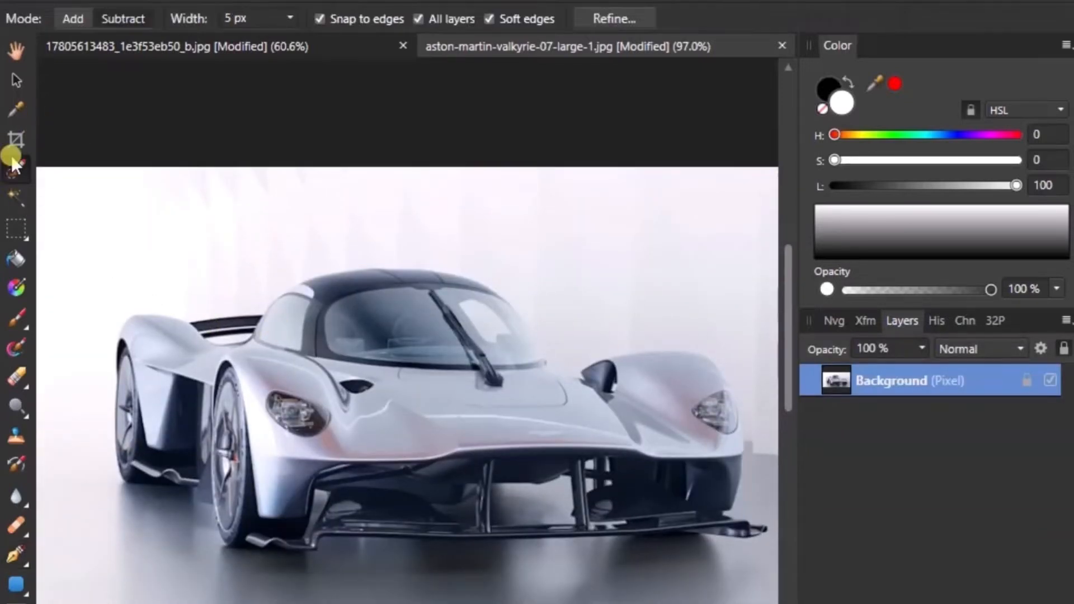
pyautogui.press('p')
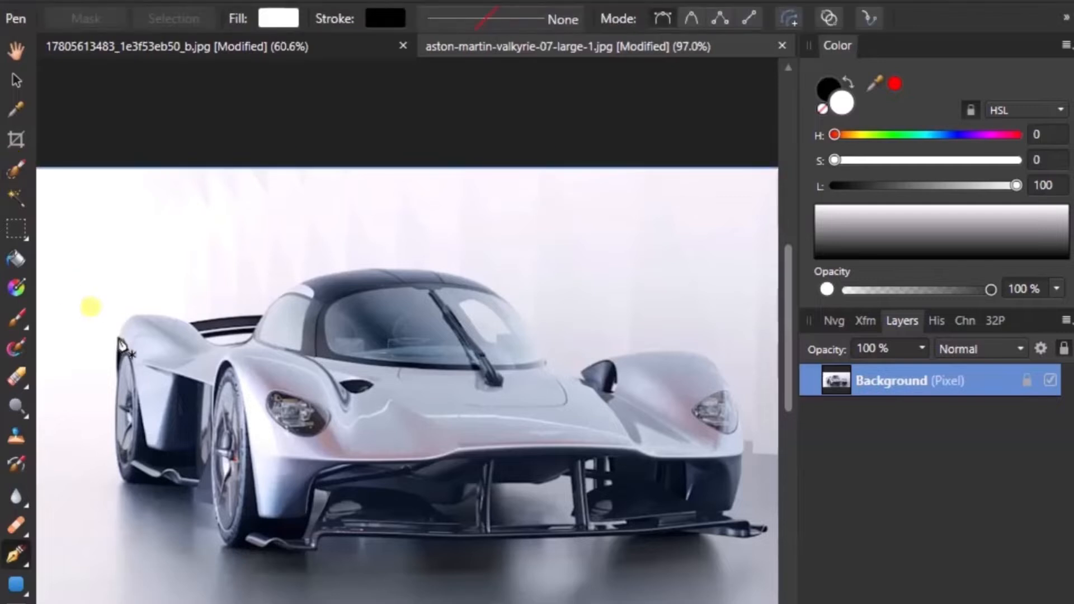
pyautogui.moveTo(143, 325); pyautogui.dragTo(251, 353)
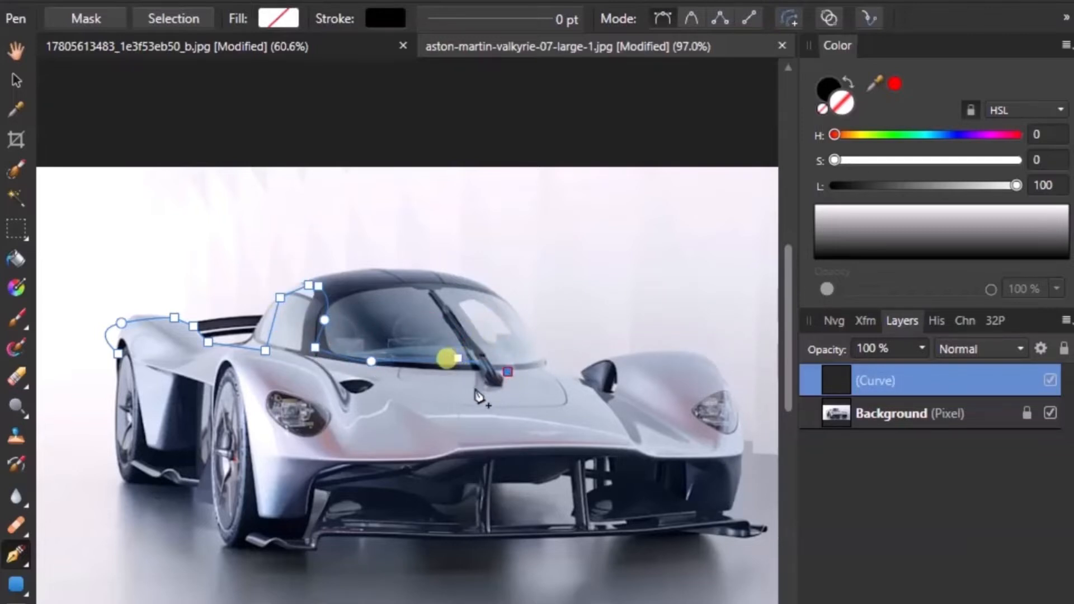
pyautogui.press('Delete')
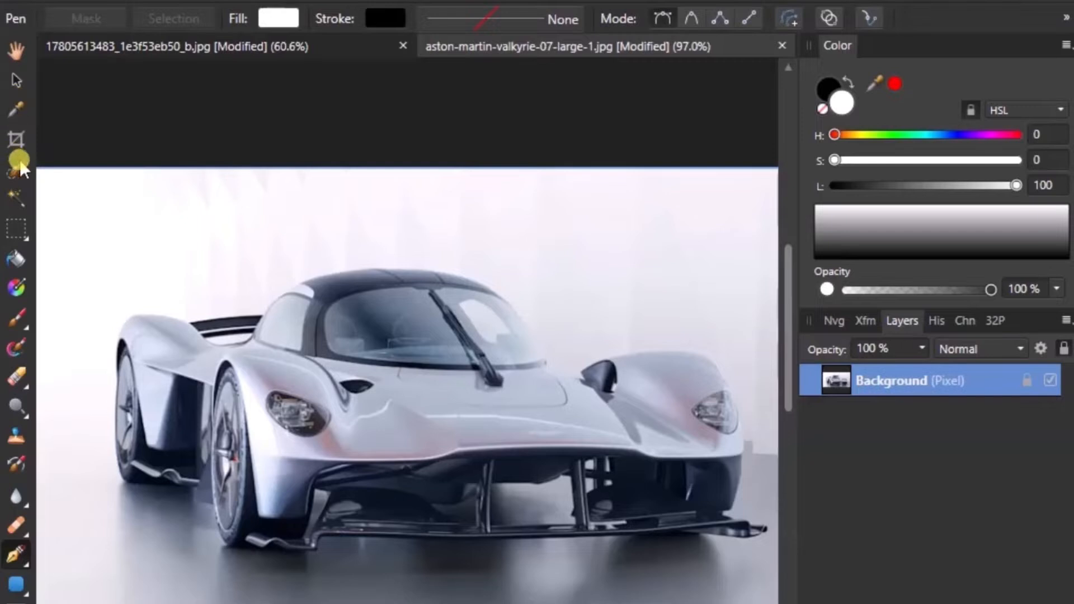
# Switch to the Selection Brush and review its Refine Selection options, dismissing them without applying
pyautogui.click(19, 159)
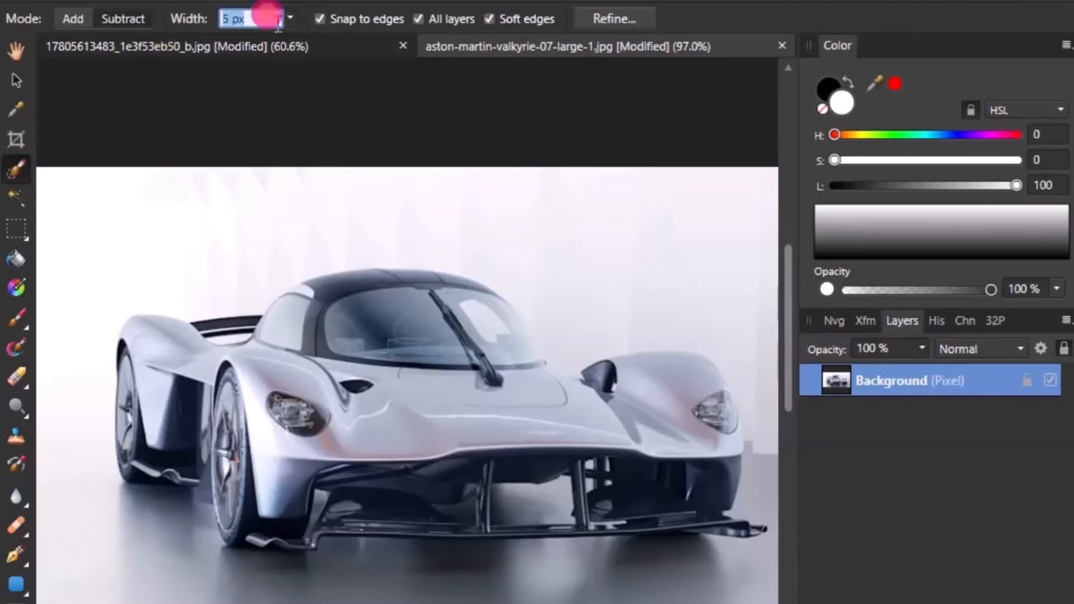
pyautogui.click(600, 19)
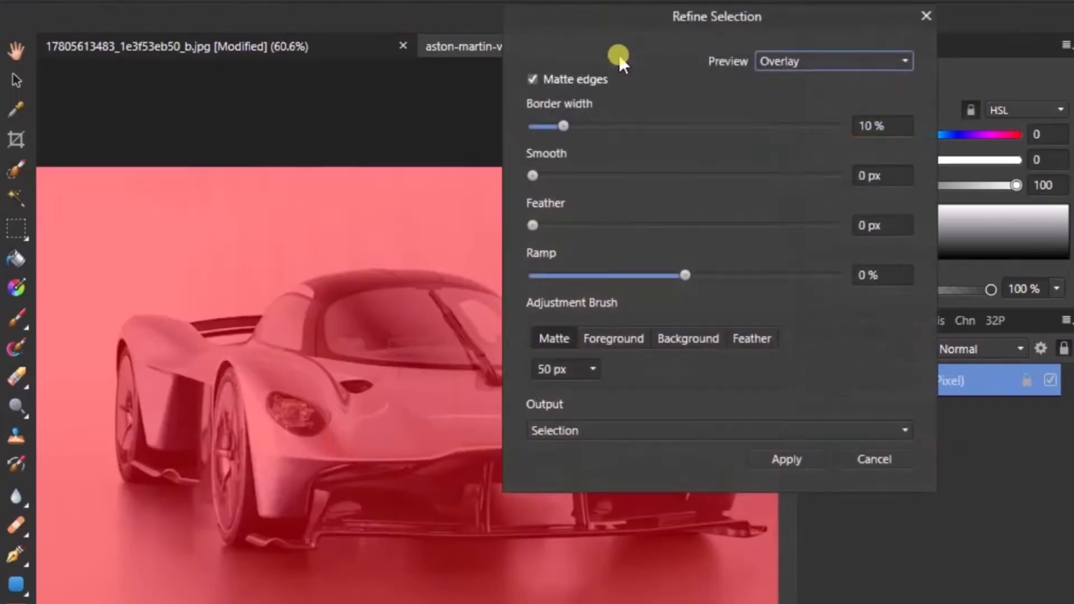
pyautogui.moveTo(725, 17); pyautogui.dragTo(828, 40)
pyautogui.click(938, 476)
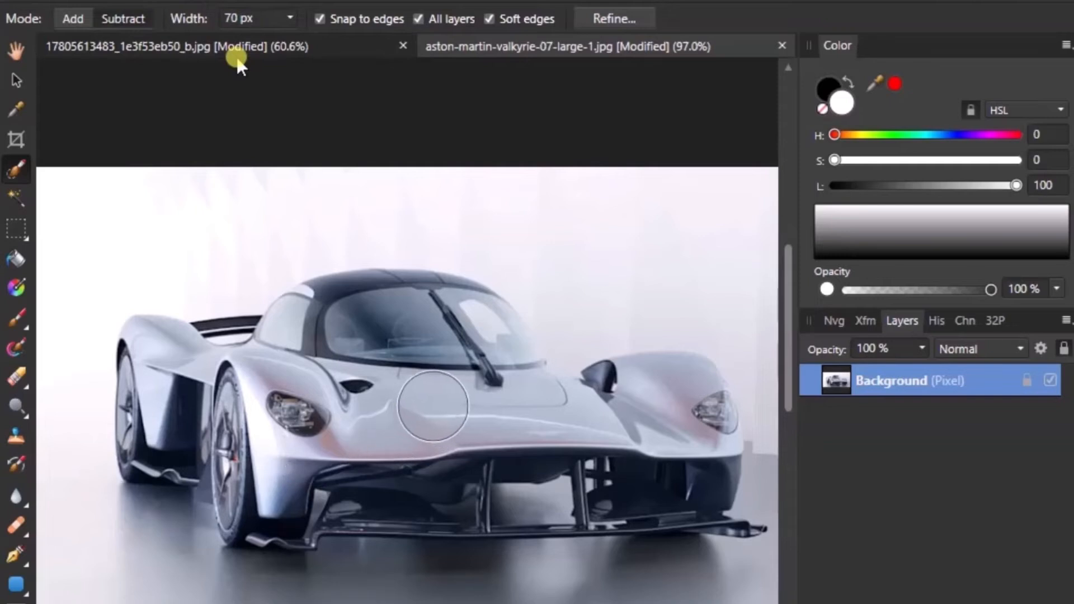
# Select the car's hood and the near front fender with the Selection Brush at a 70 px width
pyautogui.click(429, 406)
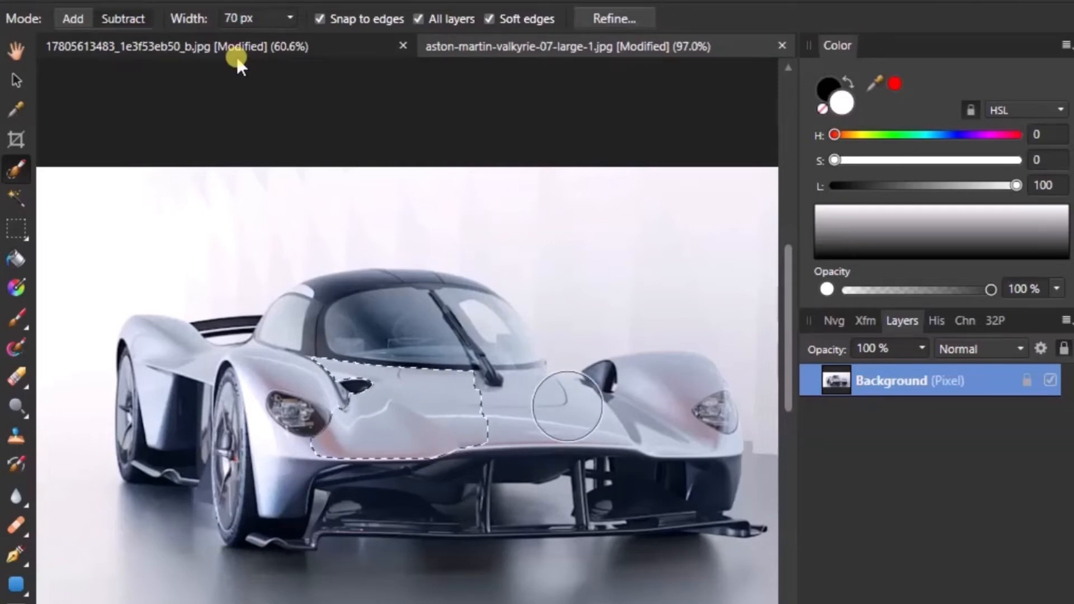
pyautogui.click(549, 405)
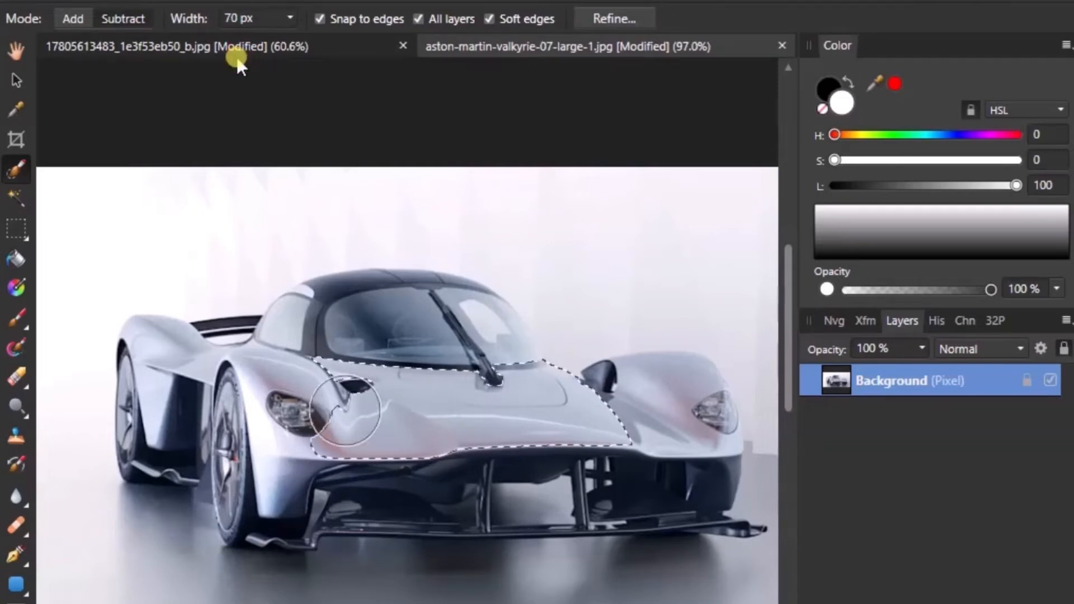
pyautogui.scroll(3, 280, 395)
pyautogui.moveTo(268, 398)
pyautogui.mouseDown()
pyautogui.moveTo(300, 371)
pyautogui.moveTo(283, 384)
pyautogui.moveTo(322, 412)
pyautogui.moveTo(353, 532)
pyautogui.moveTo(291, 504)
pyautogui.moveTo(270, 448)
pyautogui.moveTo(287, 413)
pyautogui.moveTo(152, 360)
pyautogui.mouseUp()
# Add the near rear fender and the side body panel behind the front wheel to the selection
pyautogui.scroll(-3, 288, 504)
pyautogui.scroll(-5, 143, 281)
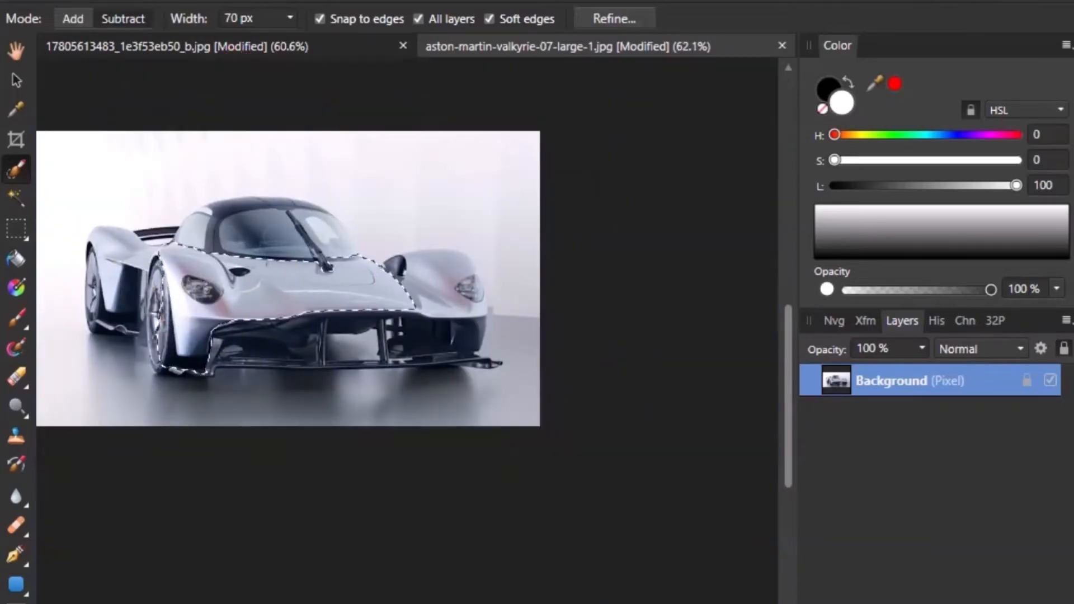
pyautogui.hscroll(-3, 178, 369)
pyautogui.scroll(3, 174, 336)
pyautogui.scroll(4, 173, 319)
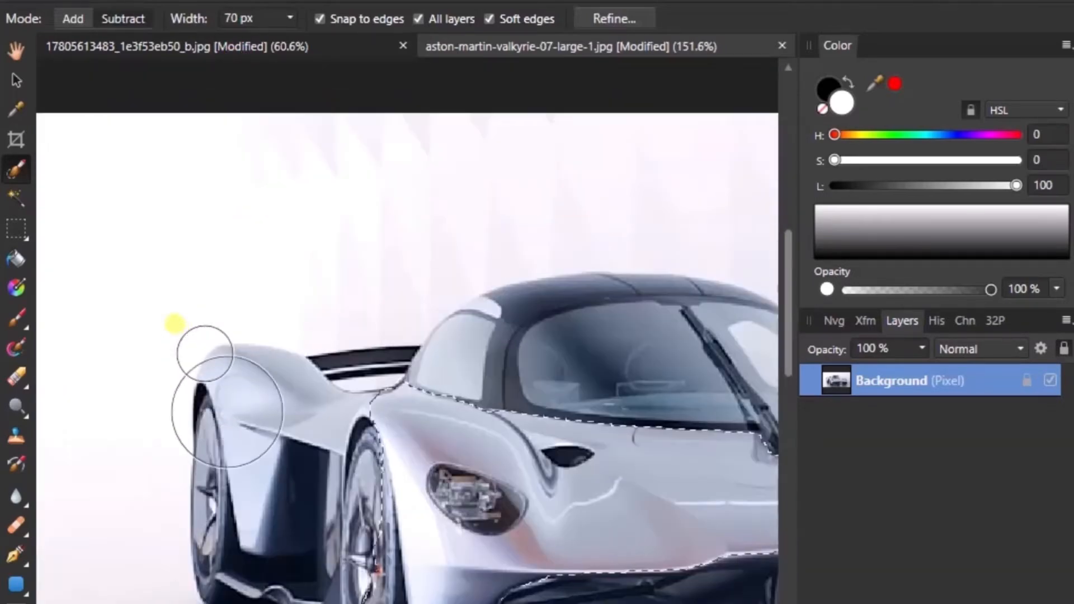
pyautogui.moveTo(274, 400); pyautogui.dragTo(247, 497)
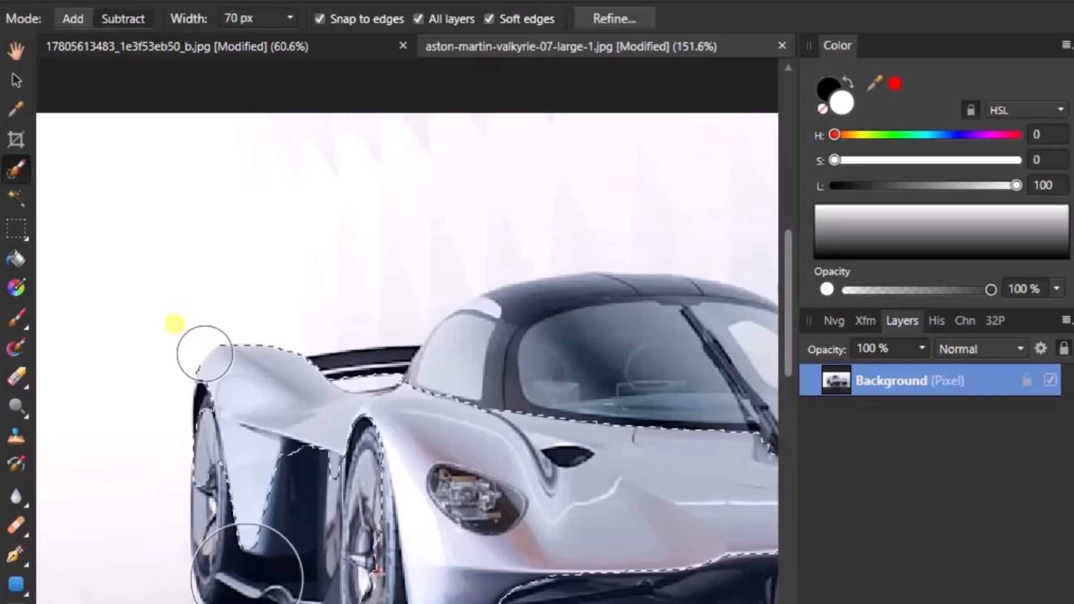
# Set the selection brush width to 50 px and subtract the rear wheel from the selection
pyautogui.click(221, 19)
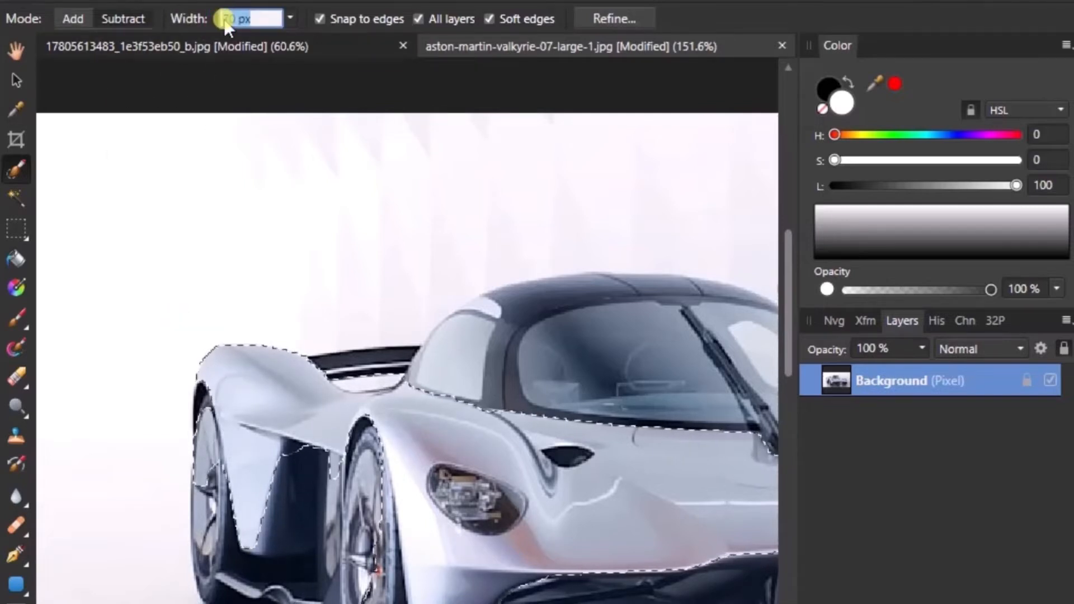
pyautogui.write('50\\')
pyautogui.press('Return')
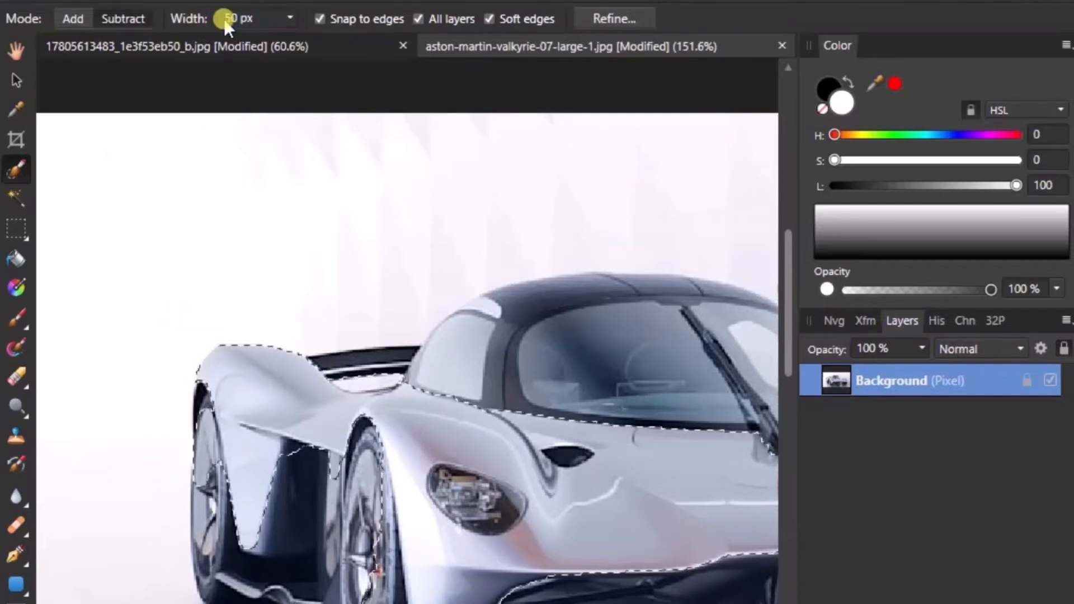
pyautogui.scroll(-1, 336, 386)
pyautogui.scroll(1, 293, 417)
pyautogui.scroll(2, 295, 417)
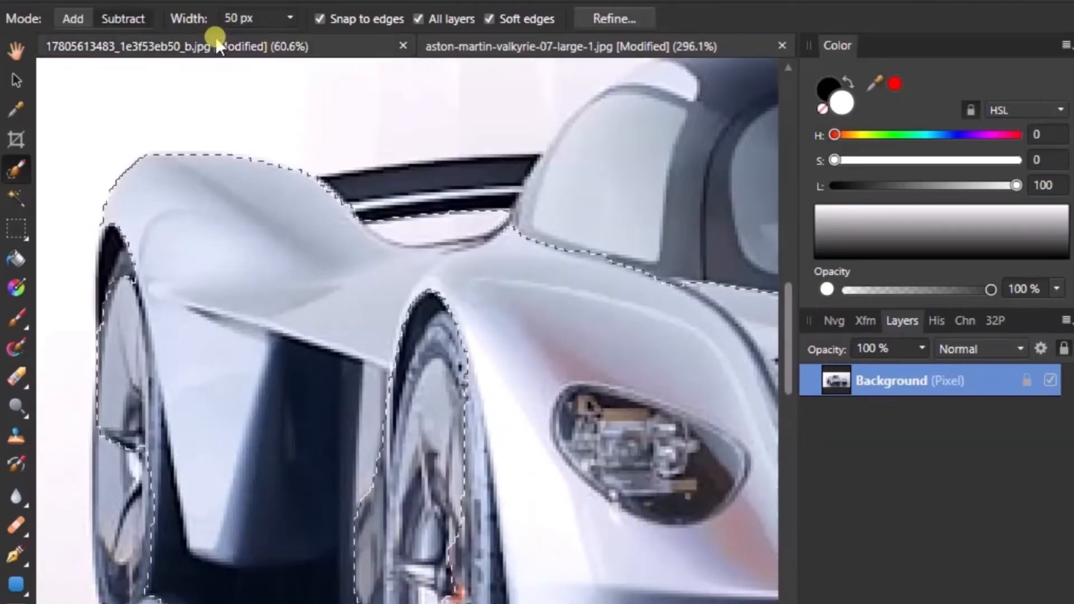
pyautogui.scroll(-2, 123, 209)
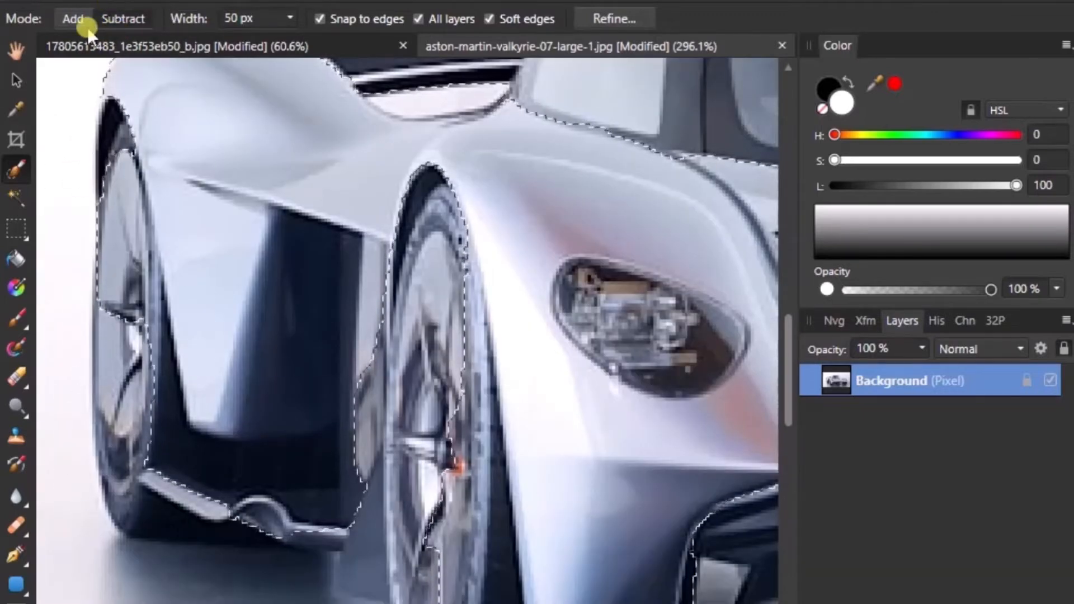
pyautogui.click(78, 211)
pyautogui.click(85, 291)
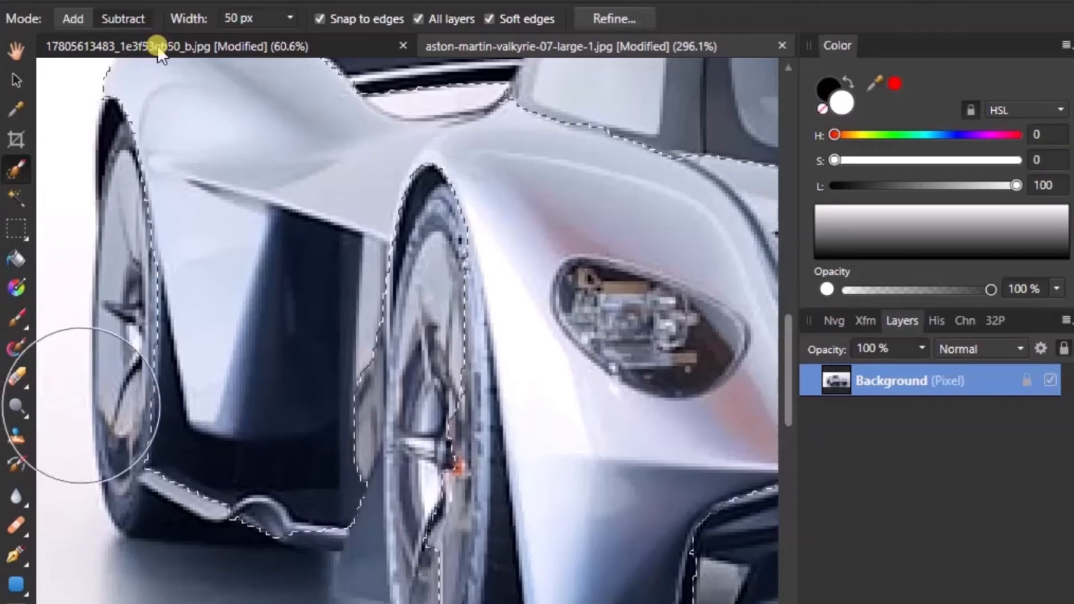
pyautogui.moveTo(81, 406)
pyautogui.mouseDown()
pyautogui.moveTo(112, 400)
pyautogui.moveTo(85, 249)
pyautogui.mouseUp()
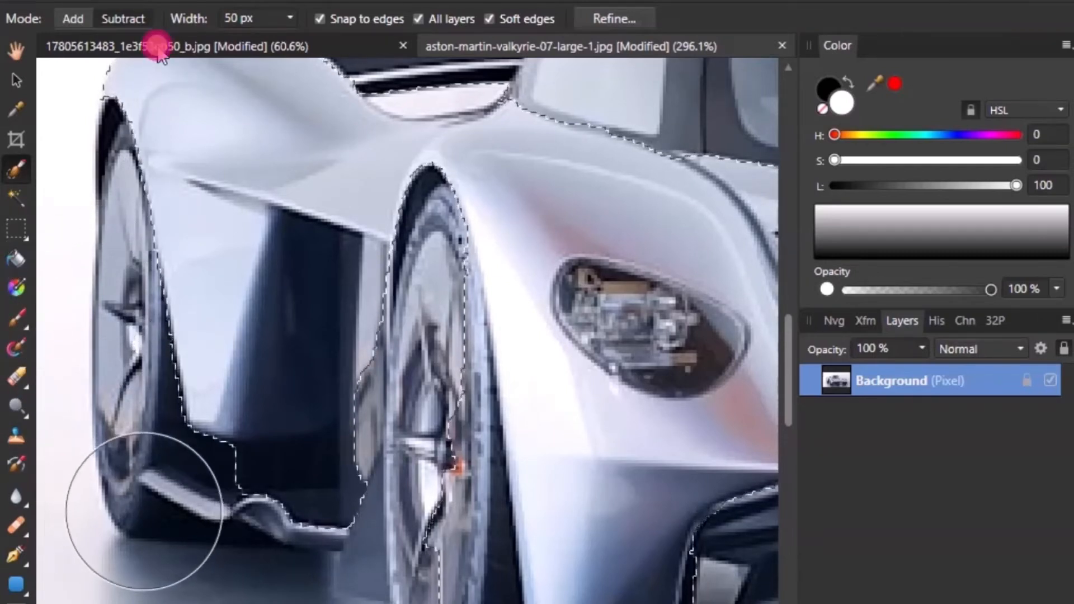
# Subtract the side skirt and front wheel from the selection, and add the dark side panel between the wheels back
pyautogui.moveTo(108, 515)
pyautogui.mouseDown()
pyautogui.moveTo(208, 515)
pyautogui.moveTo(247, 528)
pyautogui.moveTo(285, 519)
pyautogui.mouseUp()
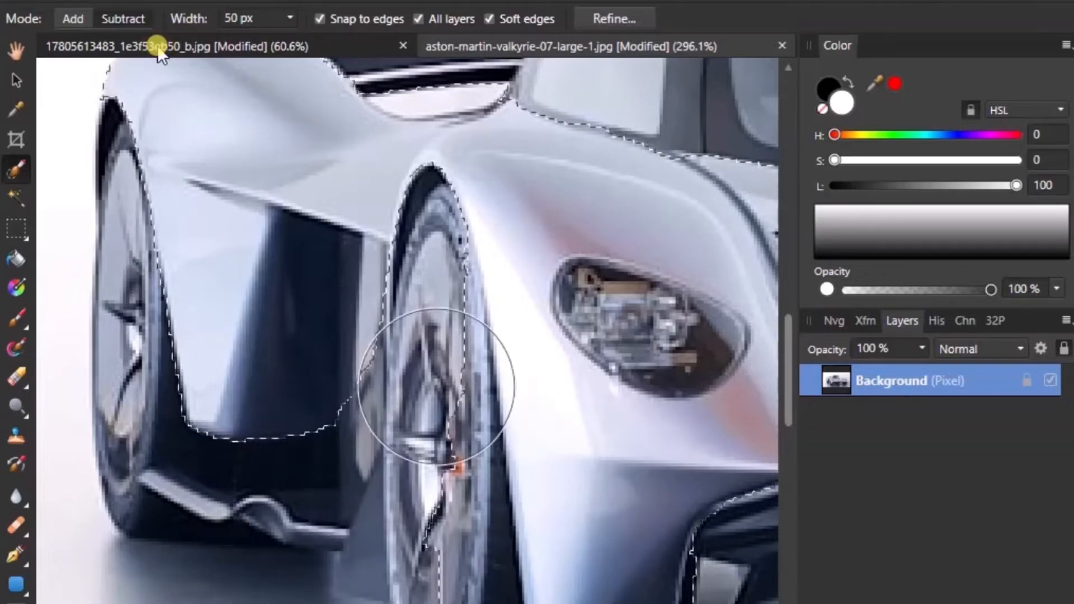
pyautogui.moveTo(407, 319)
pyautogui.mouseDown()
pyautogui.moveTo(384, 348)
pyautogui.moveTo(360, 515)
pyautogui.mouseUp()
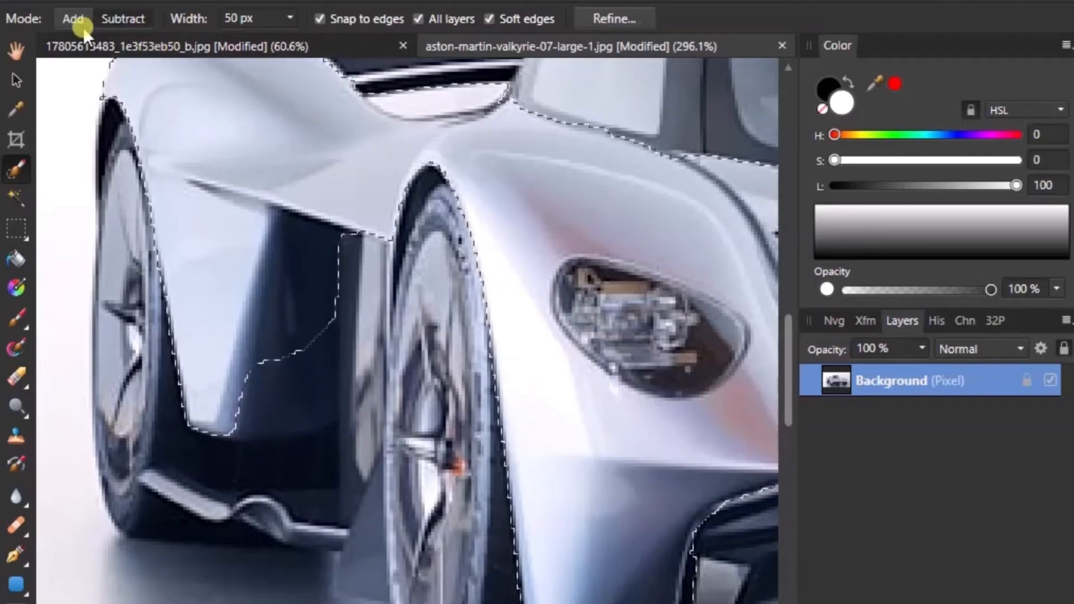
pyautogui.click(250, 327)
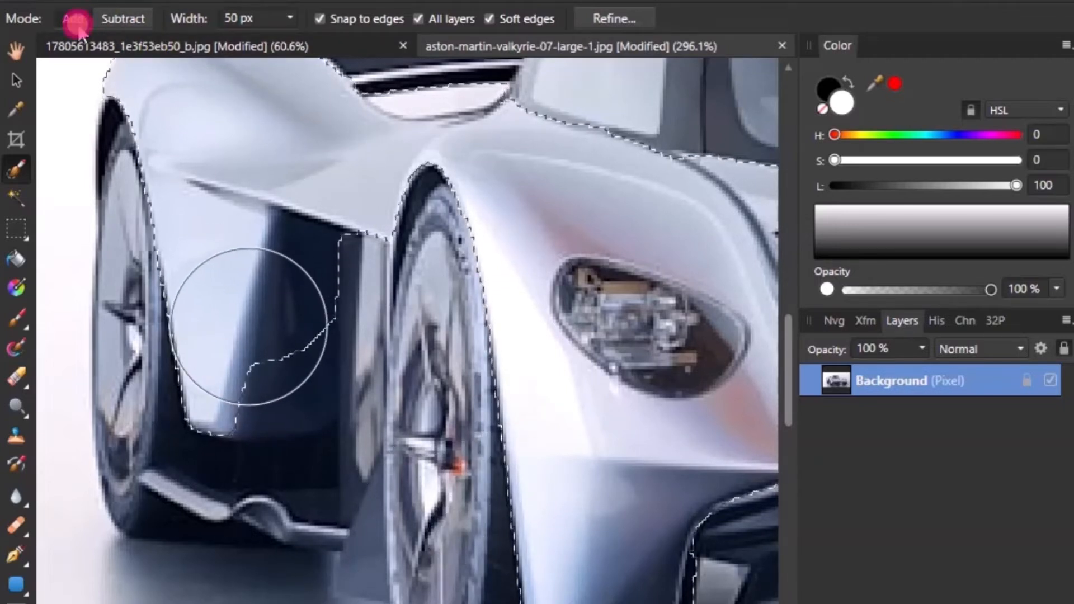
pyautogui.click(273, 342)
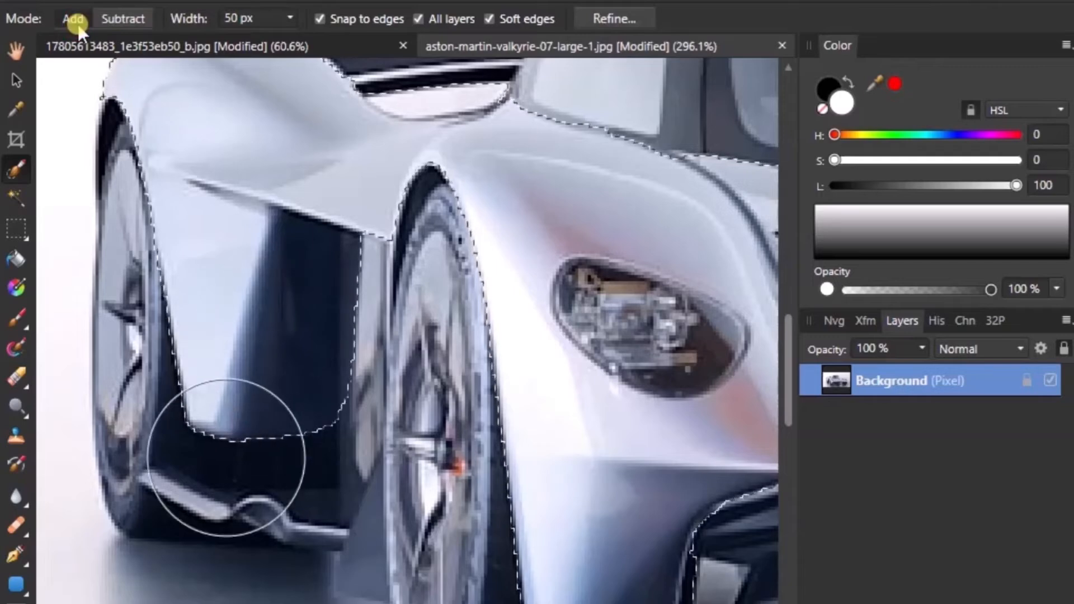
# Add the far front fender beside the hood to the car body selection
pyautogui.scroll(-4, 228, 407)
pyautogui.scroll(-3, 554, 367)
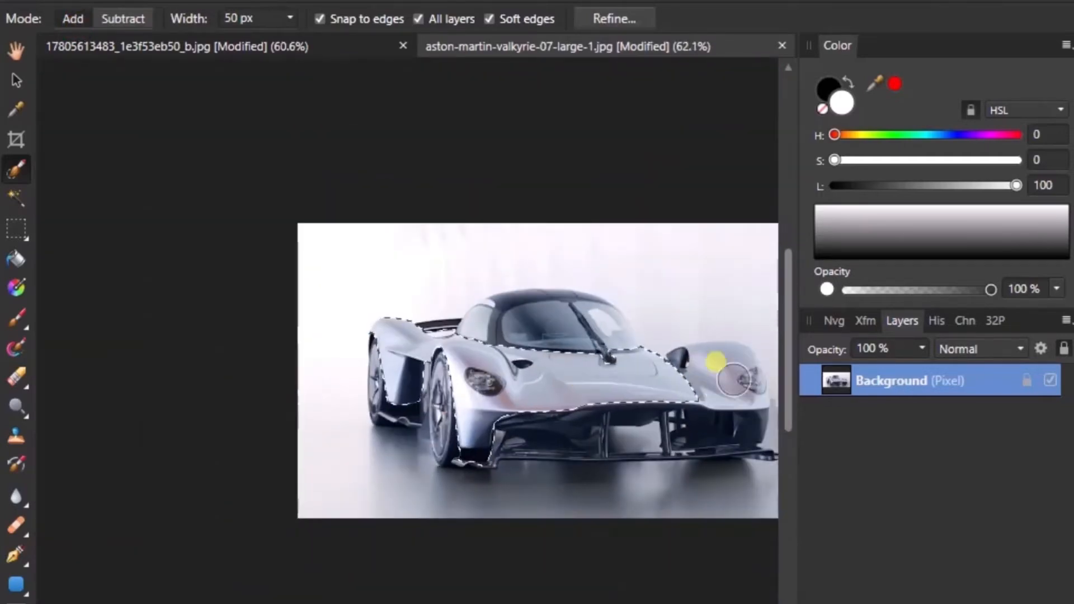
pyautogui.scroll(5, 714, 343)
pyautogui.click(715, 340)
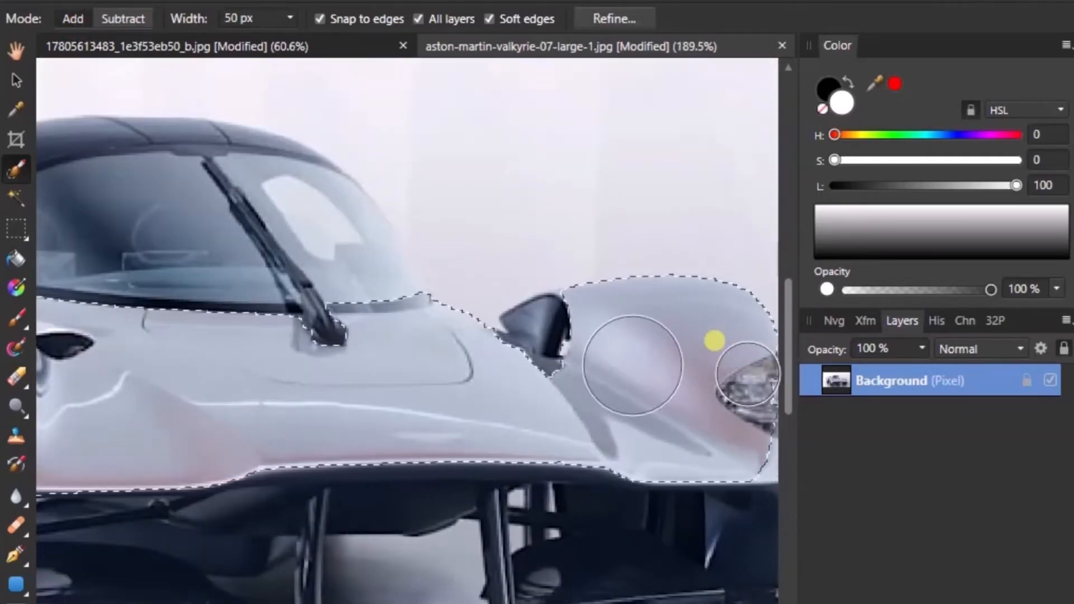
# Extend the selection over the far side mirror and the bumper corner below the far headlight
pyautogui.scroll(6, 715, 340)
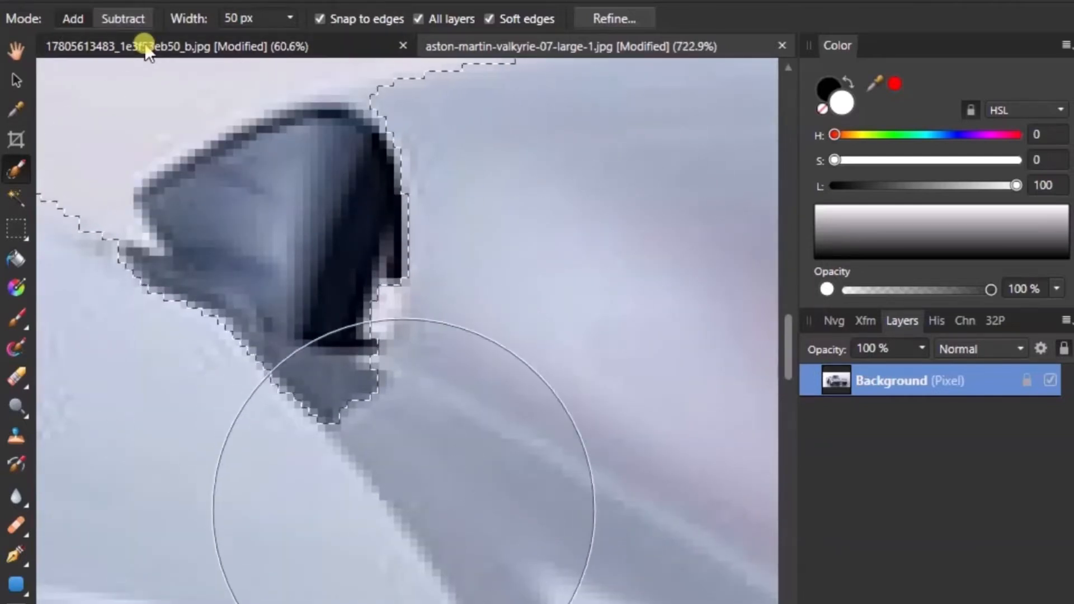
pyautogui.scroll(-9, 382, 470)
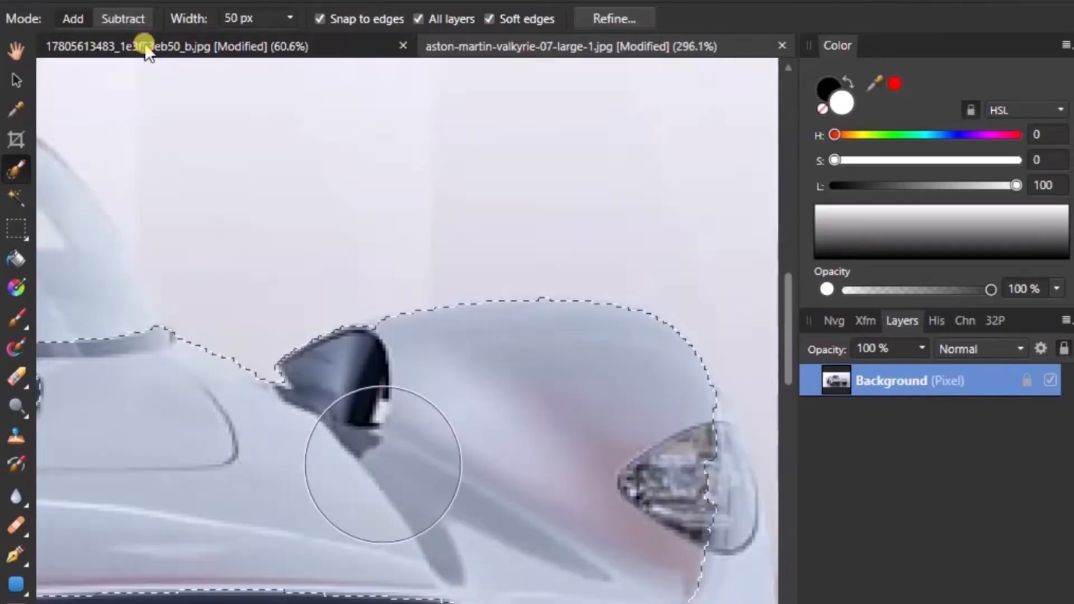
pyautogui.scroll(5, 523, 526)
pyautogui.scroll(1, 510, 527)
pyautogui.click(384, 448)
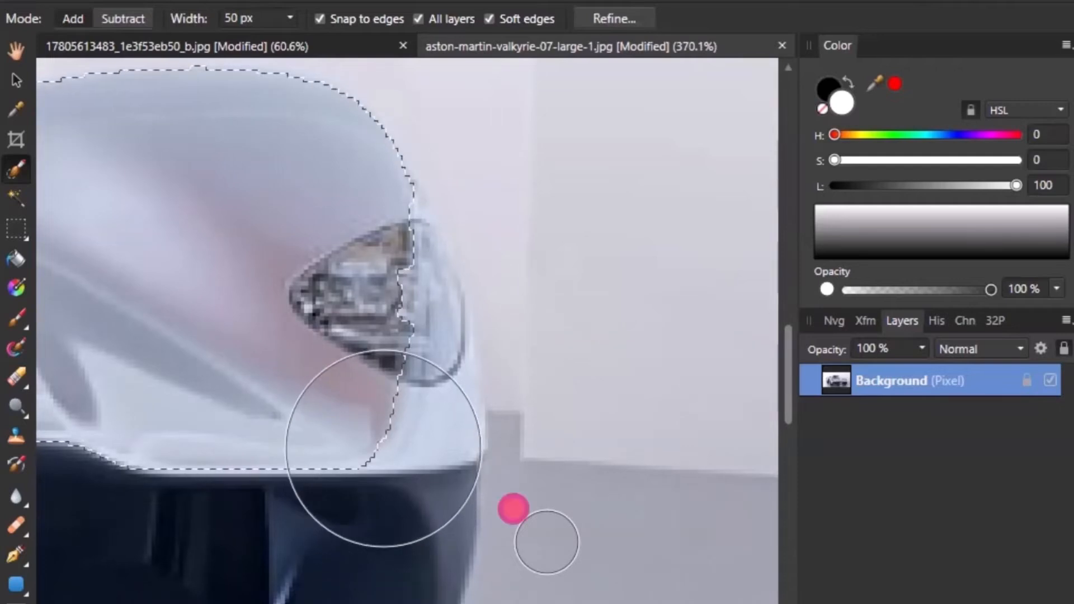
# Set the selection brush width to 20 px and subtract the far headlight from the selection
pyautogui.scroll(-2, 512, 509)
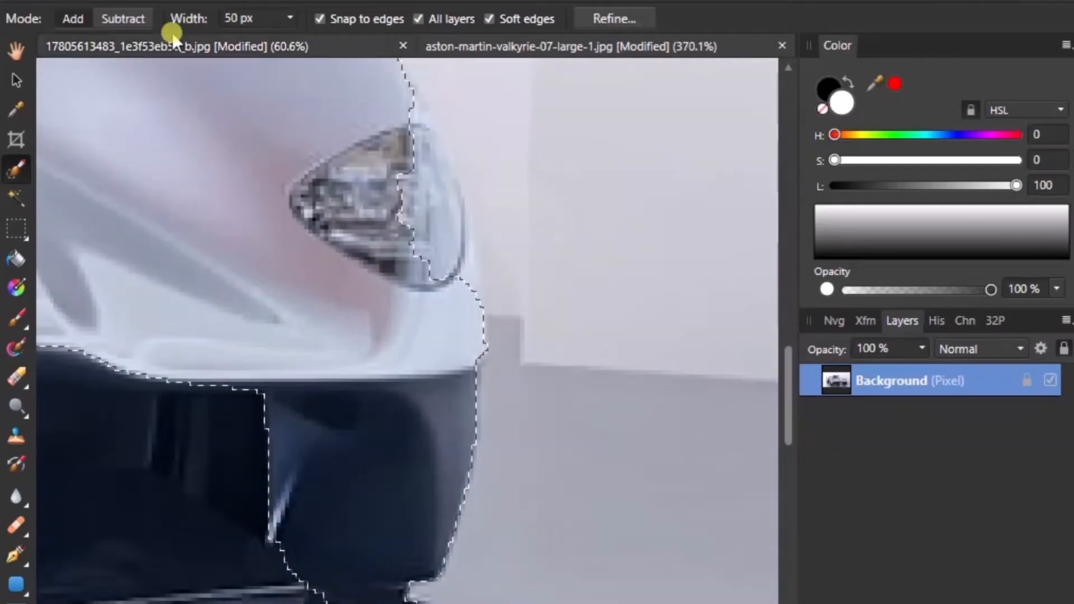
pyautogui.click(271, 19)
pyautogui.write('2')
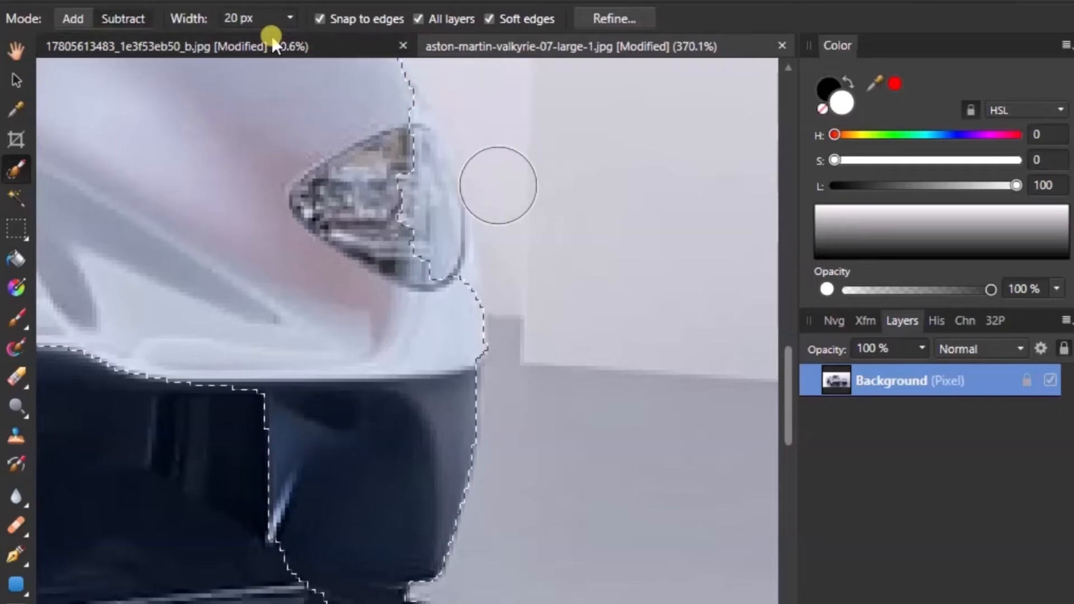
pyautogui.moveTo(358, 197)
pyautogui.mouseDown()
pyautogui.moveTo(396, 227)
pyautogui.moveTo(384, 217)
pyautogui.mouseUp()
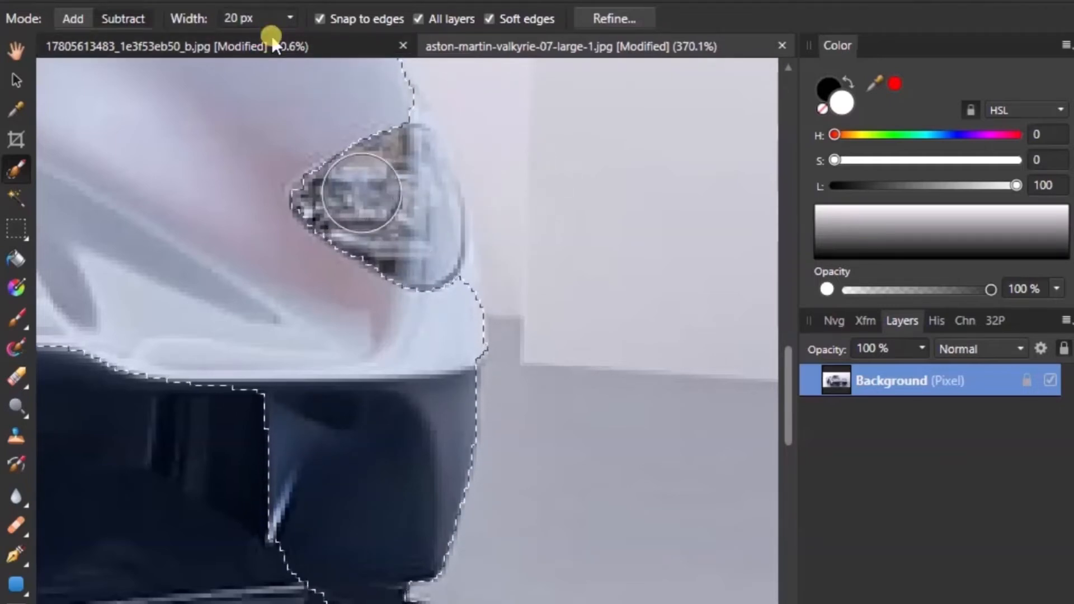
# Subtract the dark splitter areas below the far and near front bumper corners from the selection
pyautogui.scroll(3, 412, 188)
pyautogui.scroll(-5, 371, 233)
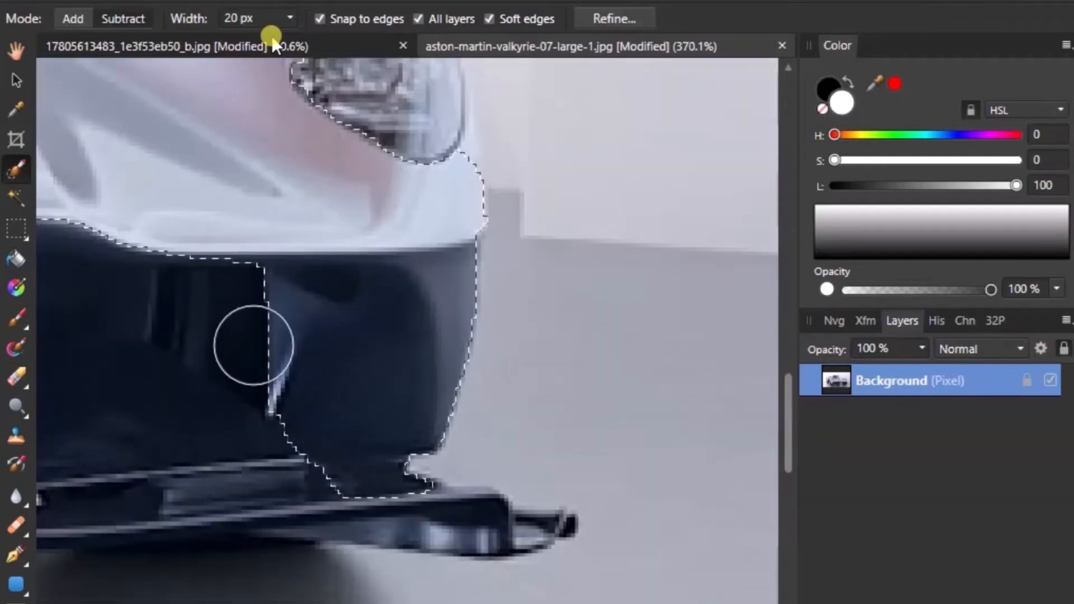
pyautogui.moveTo(271, 471); pyautogui.dragTo(372, 496)
pyautogui.scroll(-7, 503, 508)
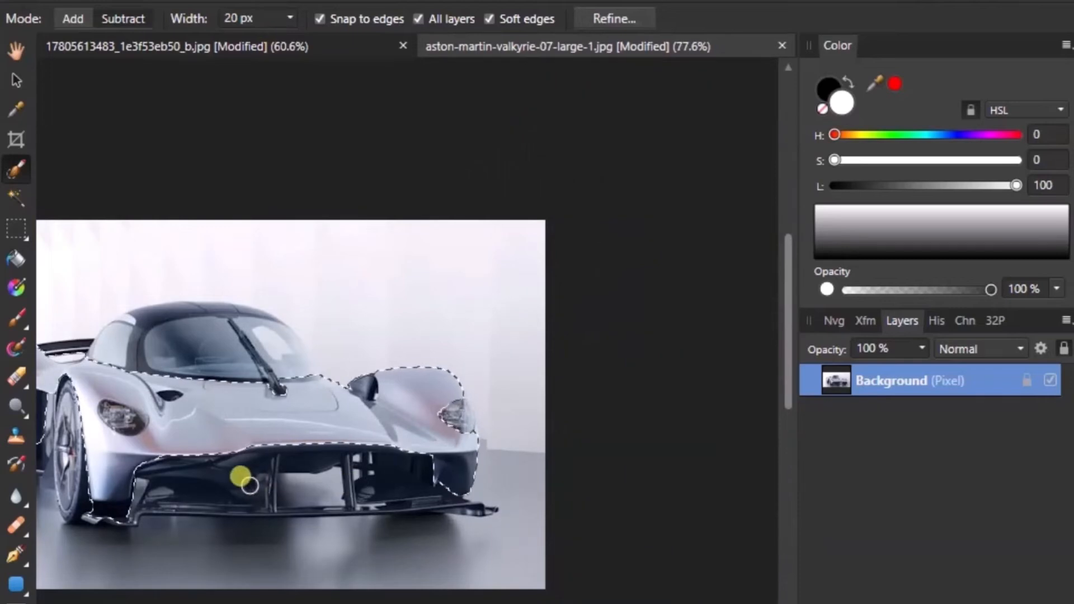
pyautogui.scroll(7, 88, 485)
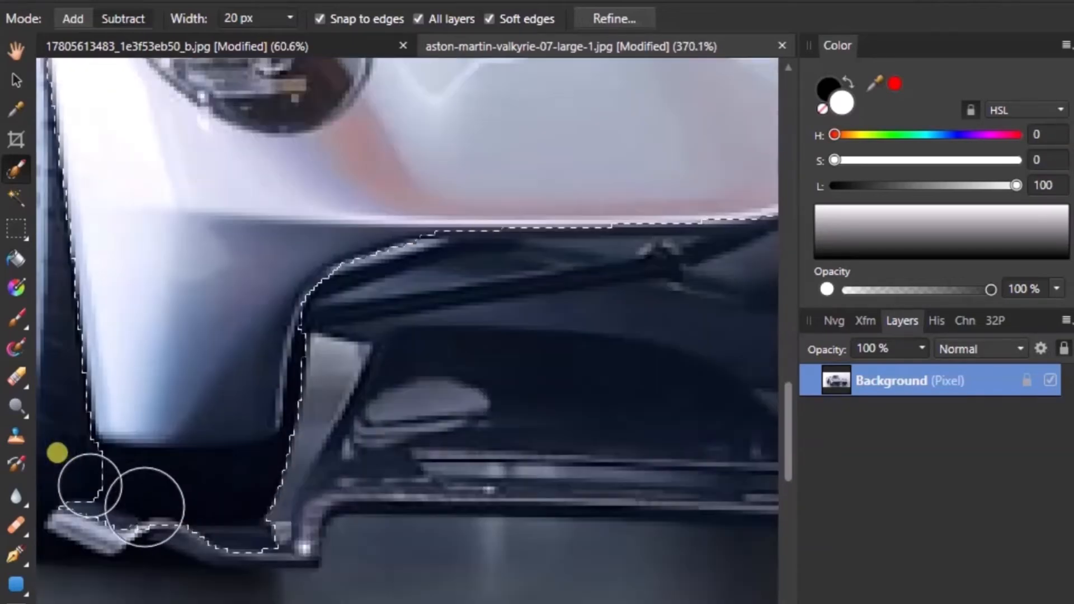
pyautogui.moveTo(145, 507)
pyautogui.mouseDown()
pyautogui.moveTo(211, 501)
pyautogui.moveTo(304, 434)
pyautogui.moveTo(316, 399)
pyautogui.mouseUp()
# Subtract the entire near headlight from the bodywork selection
pyautogui.scroll(4, 324, 391)
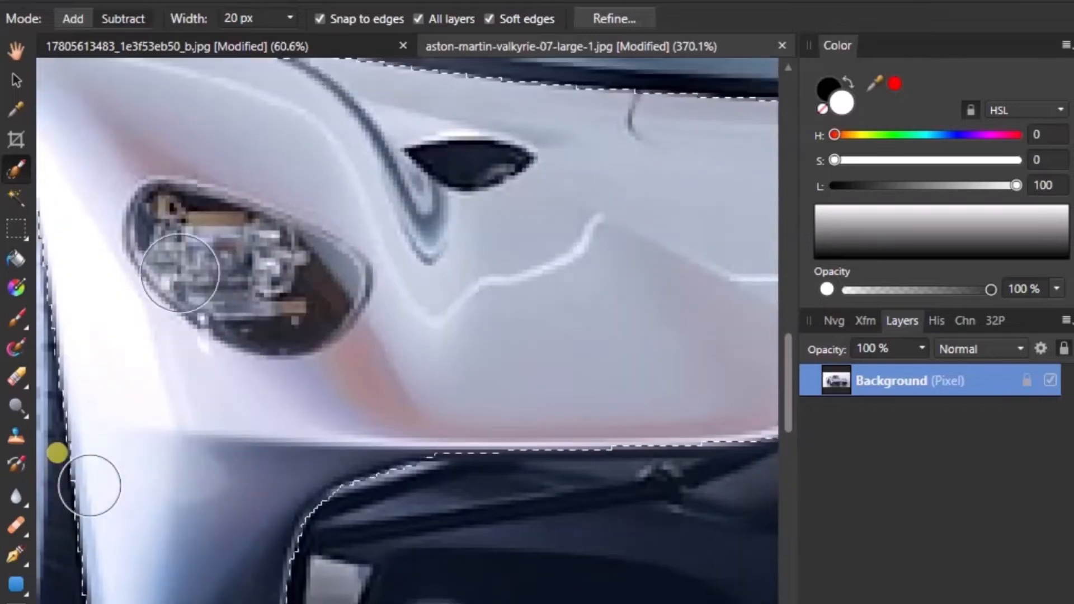
pyautogui.moveTo(164, 232)
pyautogui.mouseDown()
pyautogui.moveTo(168, 246)
pyautogui.moveTo(263, 277)
pyautogui.moveTo(298, 273)
pyautogui.mouseUp()
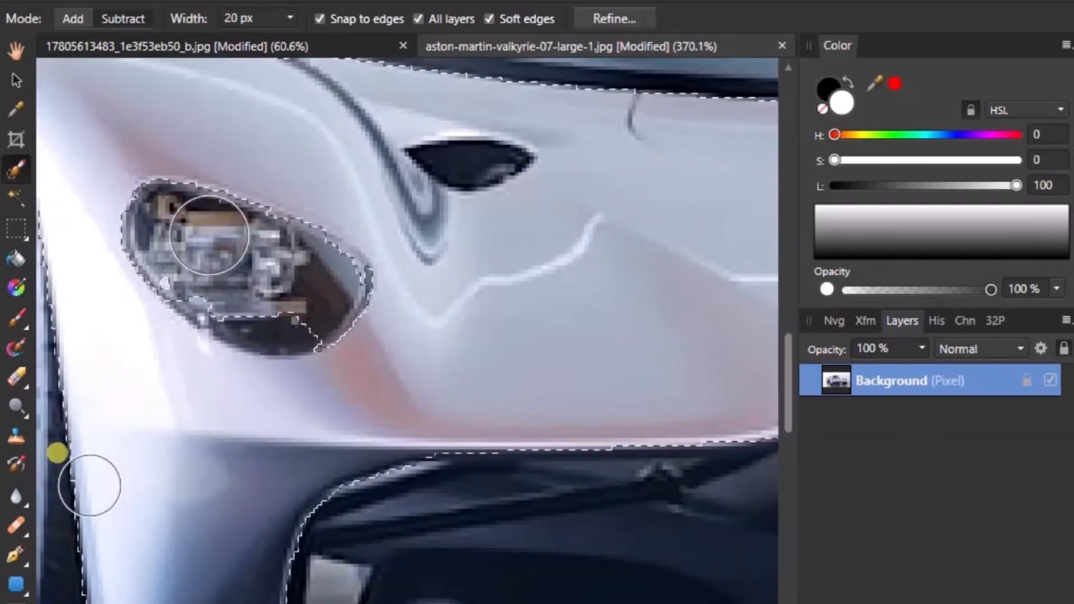
pyautogui.moveTo(198, 248)
pyautogui.mouseDown()
pyautogui.moveTo(233, 284)
pyautogui.moveTo(275, 293)
pyautogui.moveTo(232, 285)
pyautogui.mouseUp()
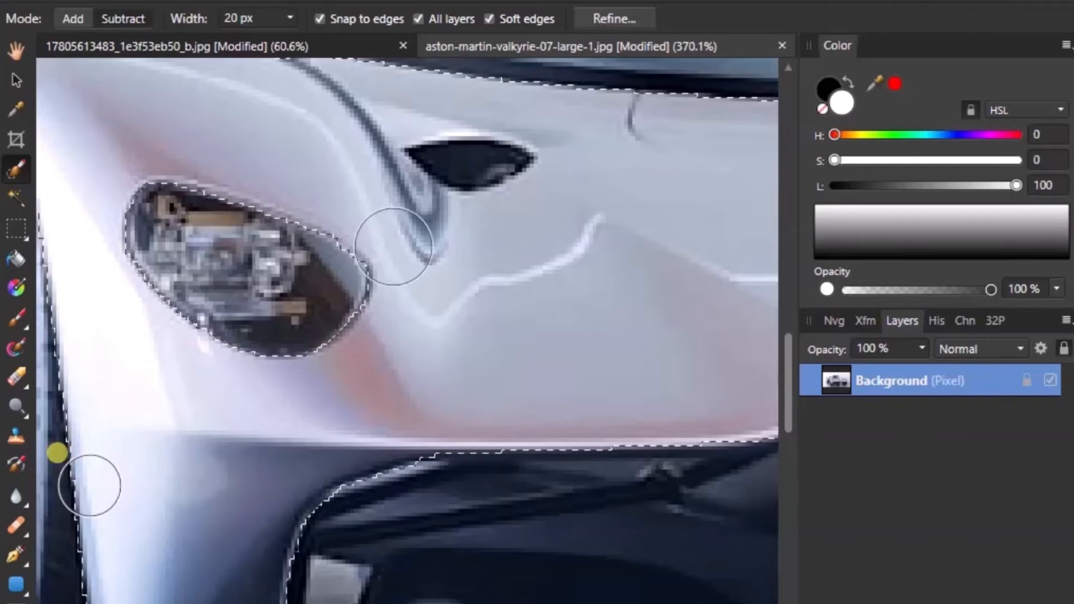
# Set the selection brush width to 5 px and subtract the small dark vent above the near headlight from the selection
pyautogui.scroll(3, 386, 241)
pyautogui.click(252, 17)
pyautogui.write('2')
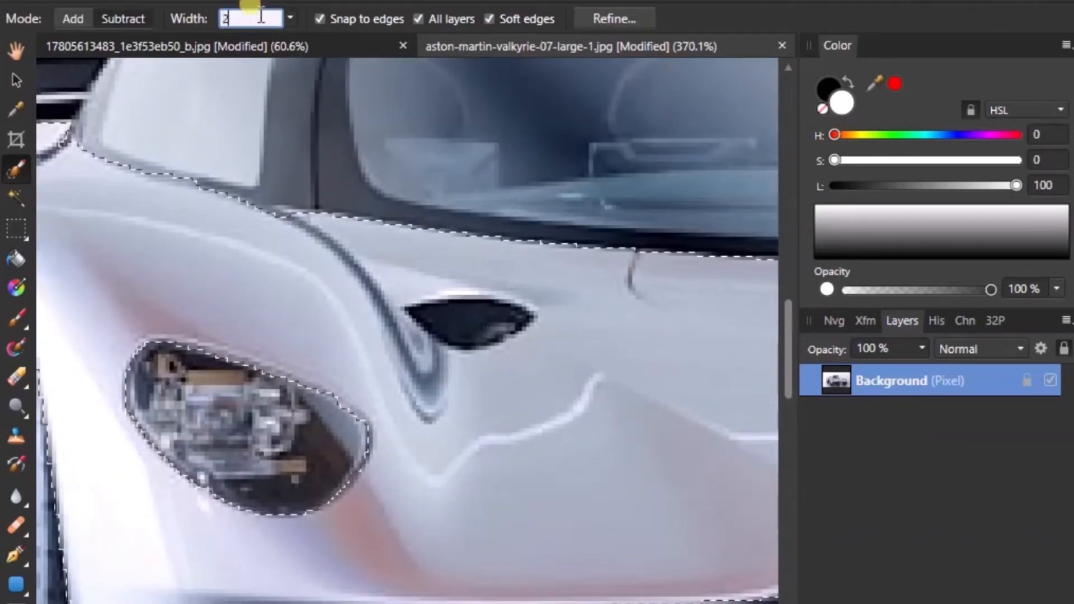
pyautogui.write('0')
pyautogui.press('Return')
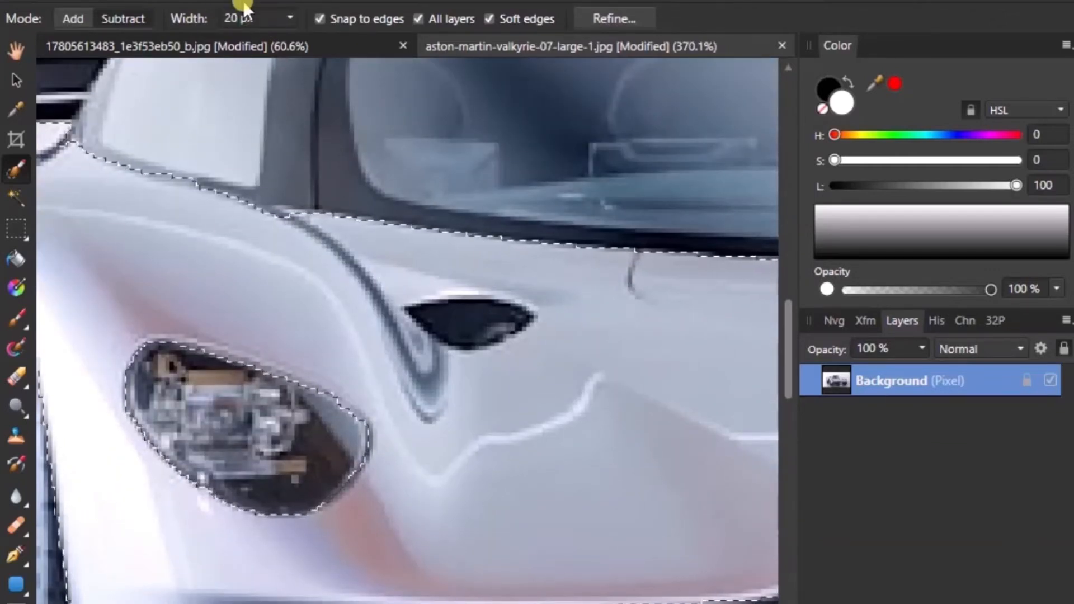
pyautogui.click(237, 22)
pyautogui.write('5')
pyautogui.press('Return')
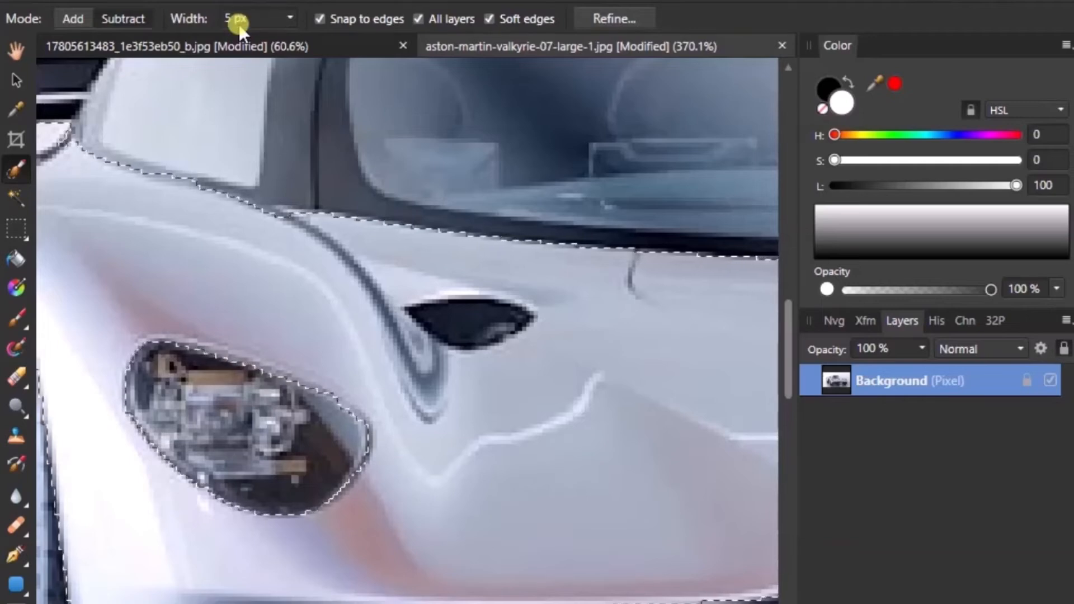
pyautogui.scroll(3, 524, 341)
pyautogui.moveTo(446, 328)
pyautogui.mouseDown()
pyautogui.moveTo(417, 314)
pyautogui.moveTo(460, 307)
pyautogui.mouseUp()
pyautogui.scroll(-5, 460, 307)
# Subtract the background gap beneath the rear wing, between the rear fender and side window, from the selection
pyautogui.scroll(2, 336, 184)
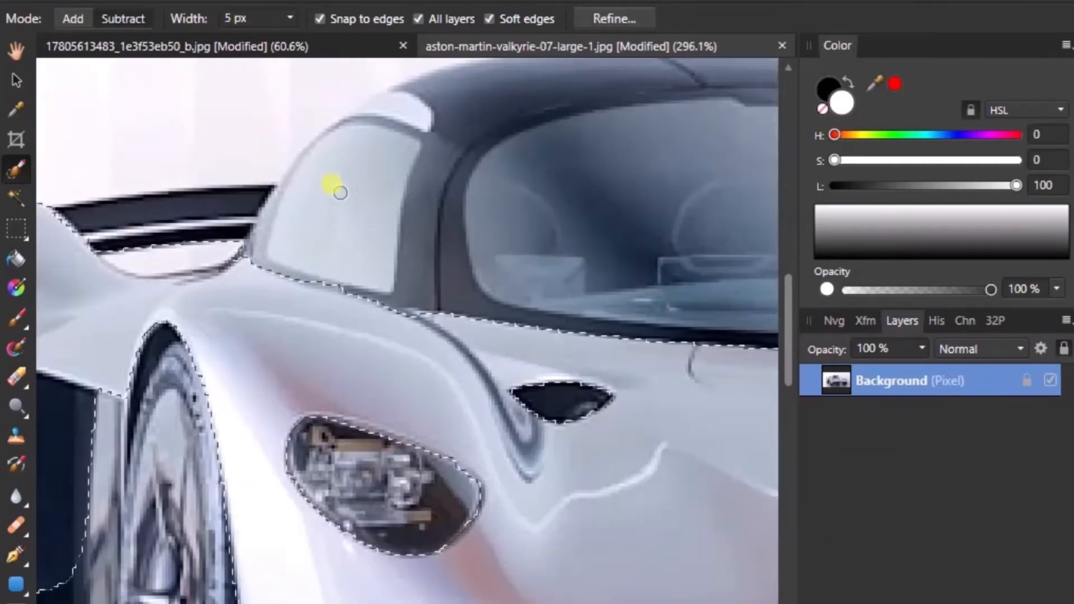
pyautogui.scroll(2, 96, 360)
pyautogui.moveTo(96, 360)
pyautogui.mouseDown()
pyautogui.moveTo(187, 408)
pyautogui.moveTo(272, 408)
pyautogui.moveTo(395, 383)
pyautogui.moveTo(434, 394)
pyautogui.mouseUp()
pyautogui.scroll(-7, 434, 391)
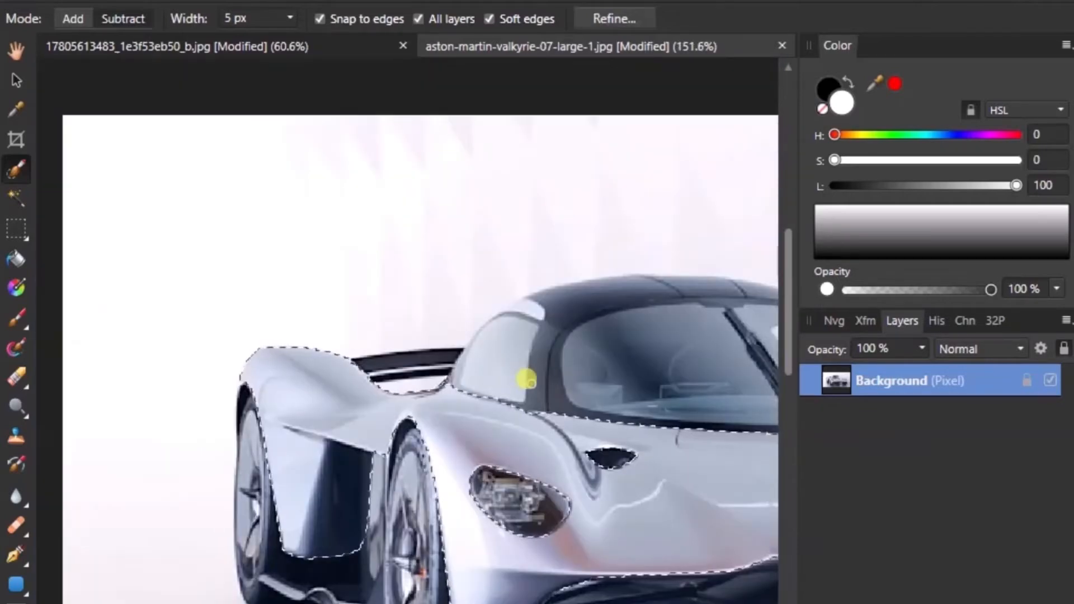
# Add the small light panel at the roof edge above the near side window to the selection
pyautogui.scroll(4, 564, 339)
pyautogui.click(122, 19)
pyautogui.scroll(3, 427, 269)
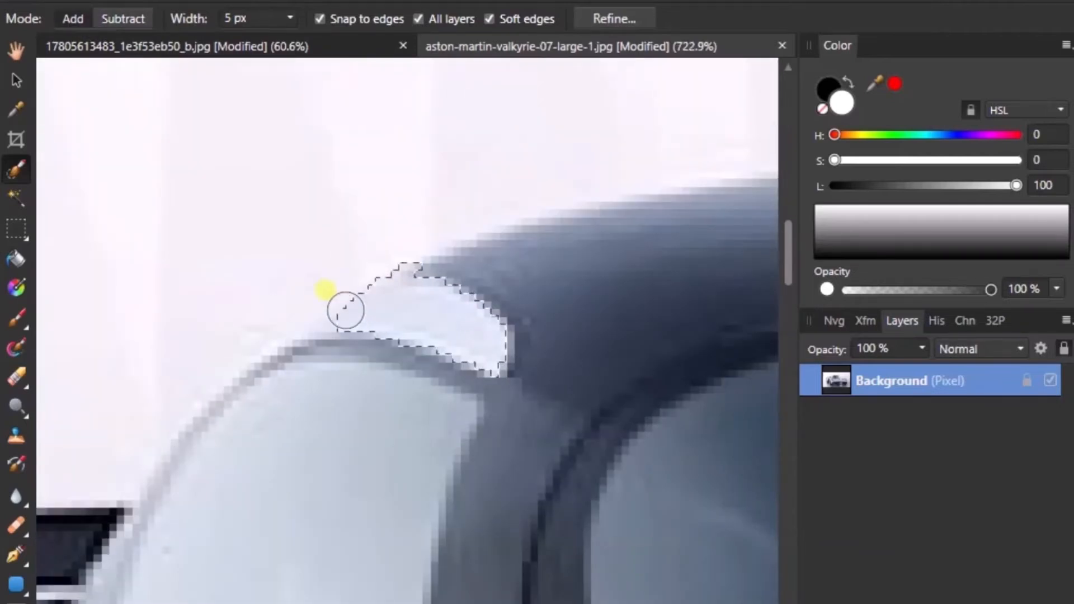
pyautogui.click(152, 25)
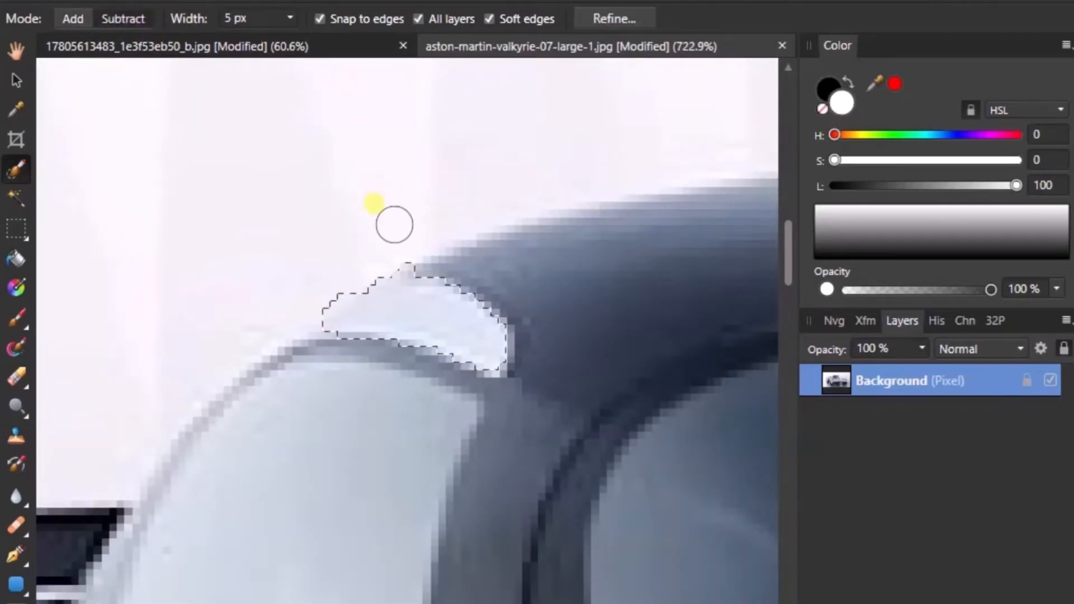
pyautogui.click(415, 254)
pyautogui.scroll(-4, 115, 403)
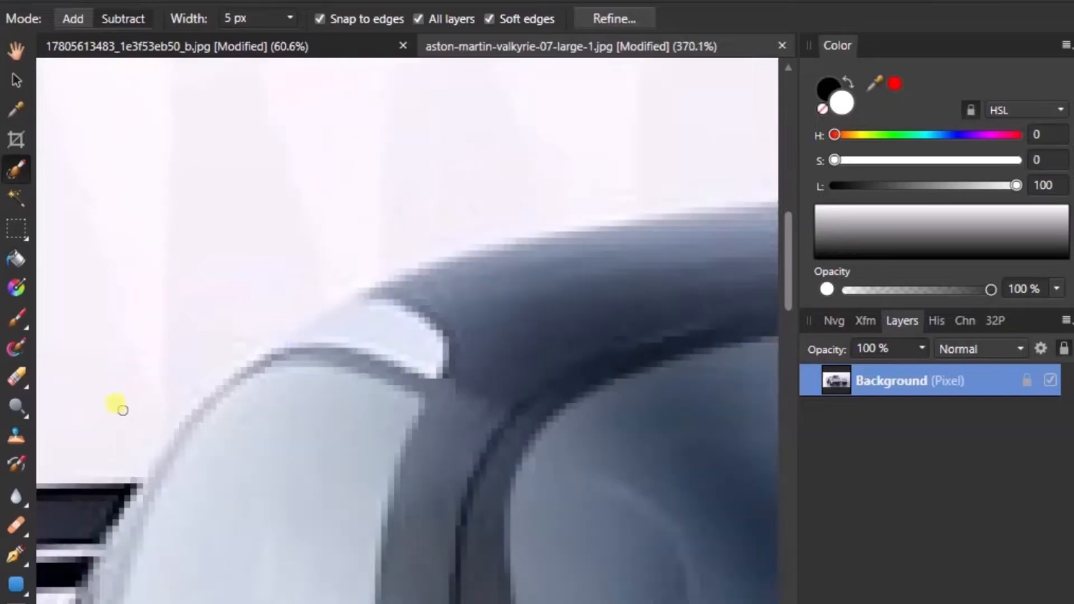
pyautogui.scroll(-2, 477, 523)
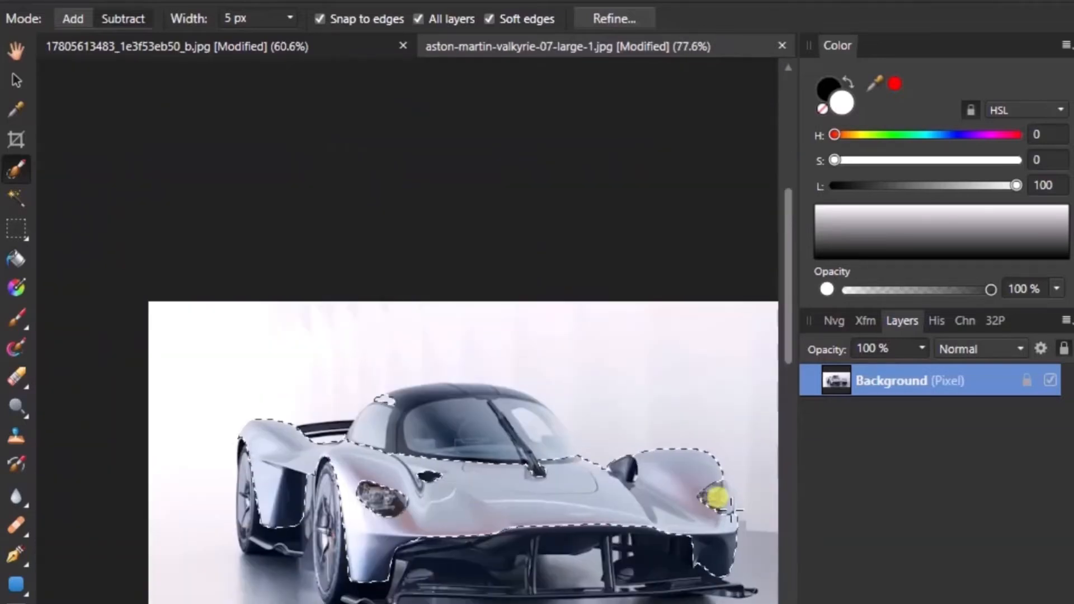
# Refine the selection edge around the dark far side mirror so the mirror stays outside the selected bodywork
pyautogui.scroll(2, 707, 462)
pyautogui.click(347, 323)
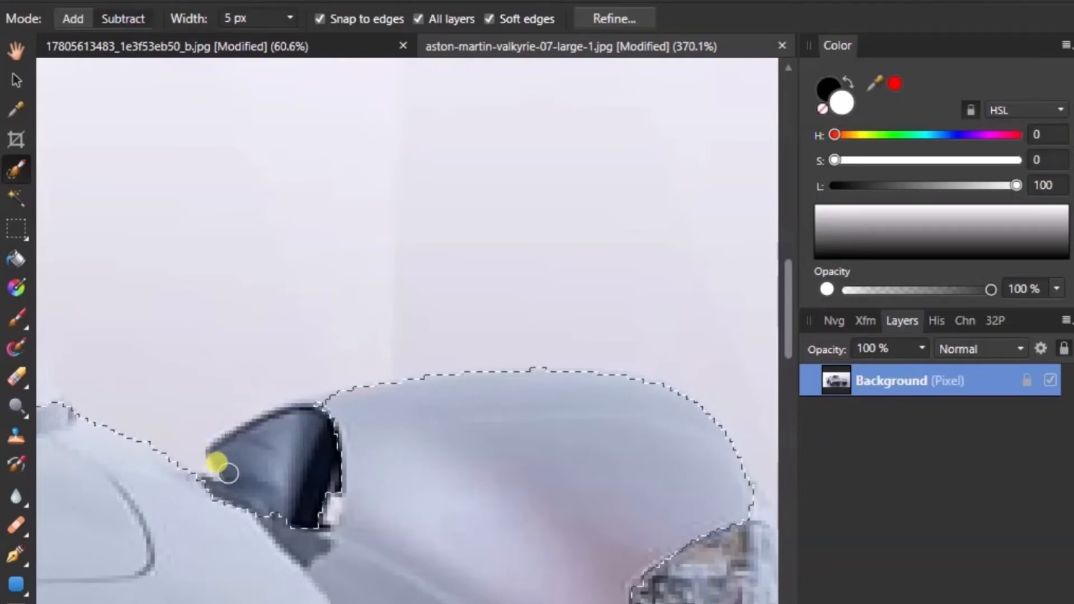
pyautogui.scroll(-3, 309, 495)
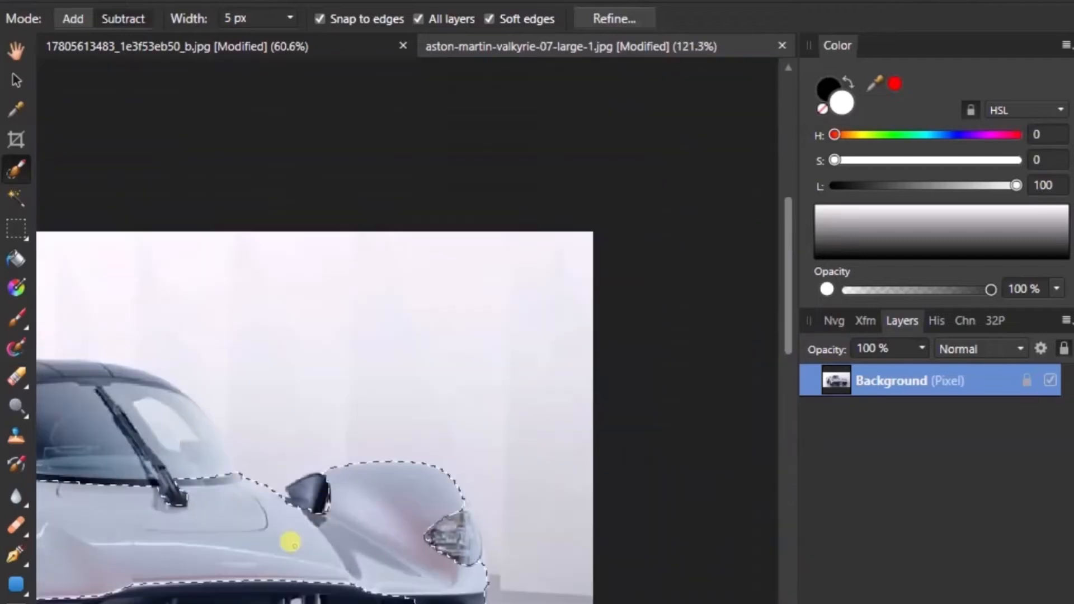
# Copy the selected bodywork to its own layer and check the cutout by briefly hiding the original background layer
pyautogui.hscroll(-5, 270, 532)
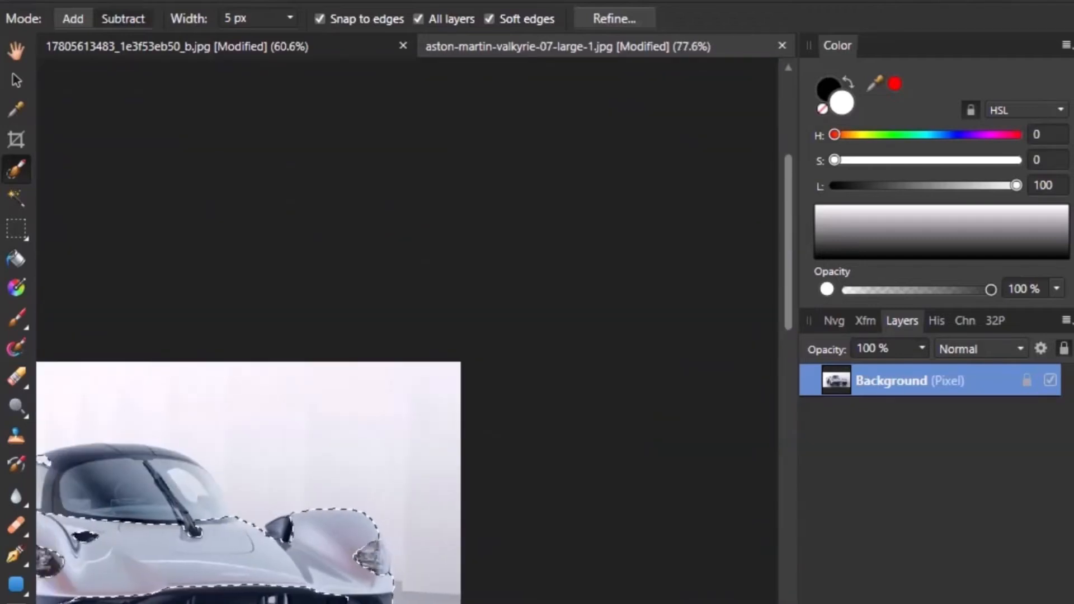
pyautogui.scroll(-2, 142, 430)
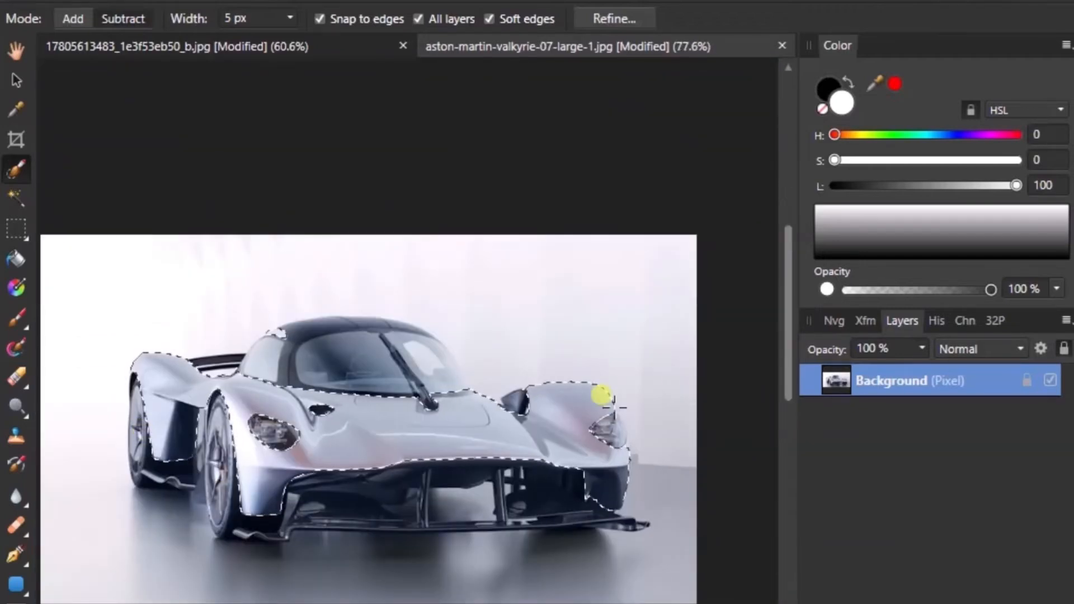
pyautogui.hotkey('ctrl', 'j')
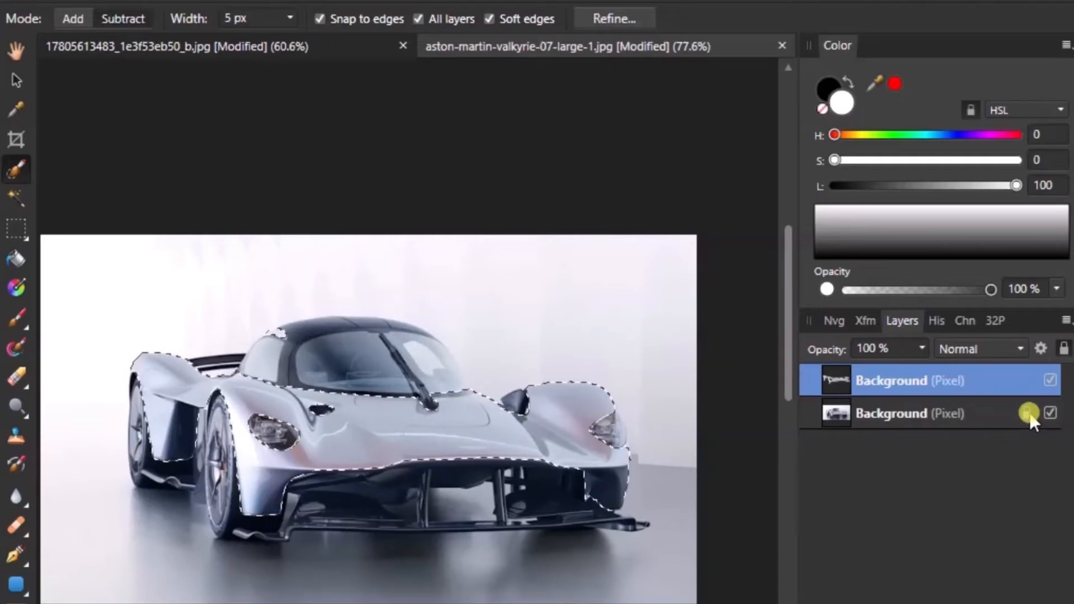
pyautogui.click(1047, 413)
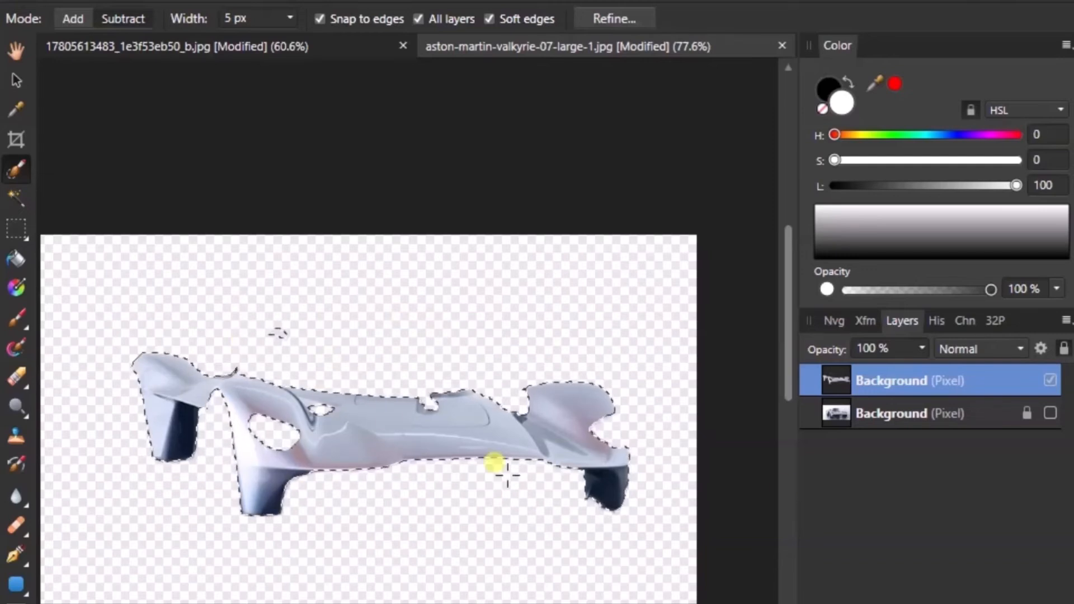
pyautogui.click(1049, 414)
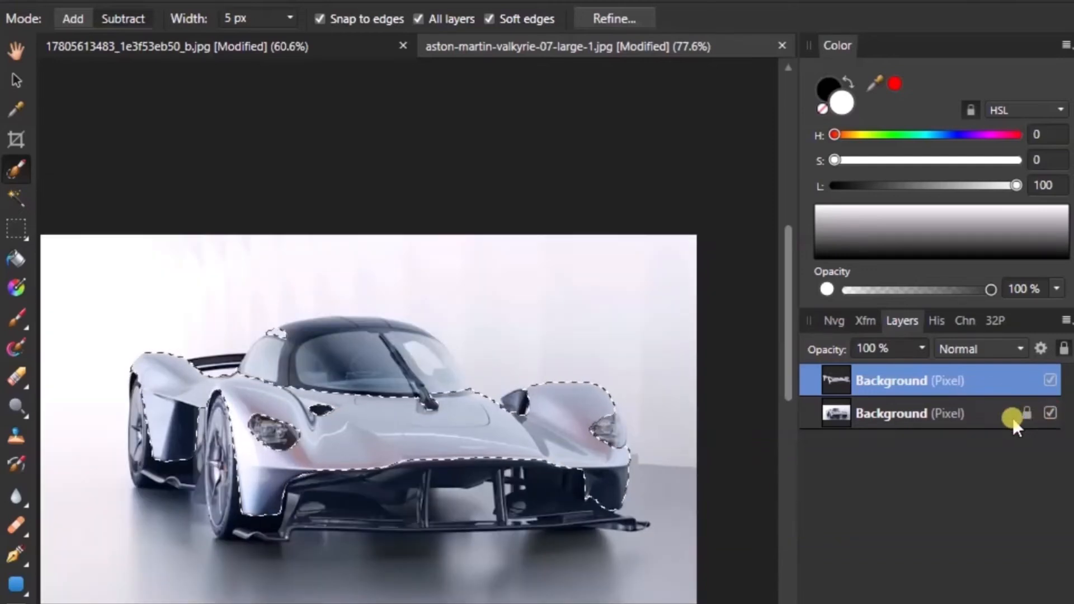
# Add a Levels adjustment to the bodywork in Gray mode with the output white level at 74%
pyautogui.hotkey('ctrl', 'l')
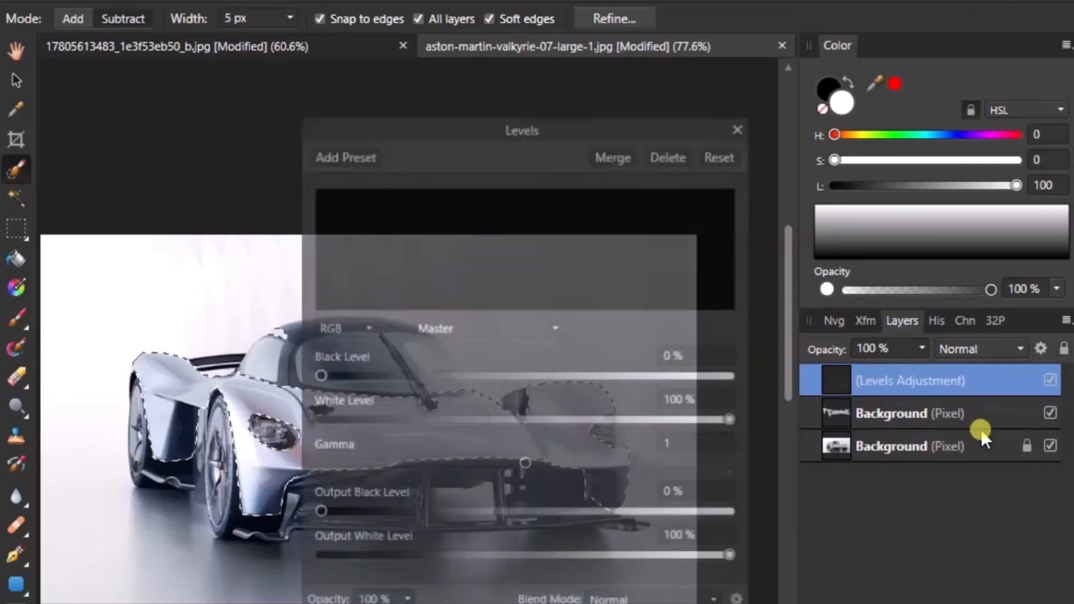
pyautogui.moveTo(536, 129); pyautogui.dragTo(739, 0)
pyautogui.click(556, 158)
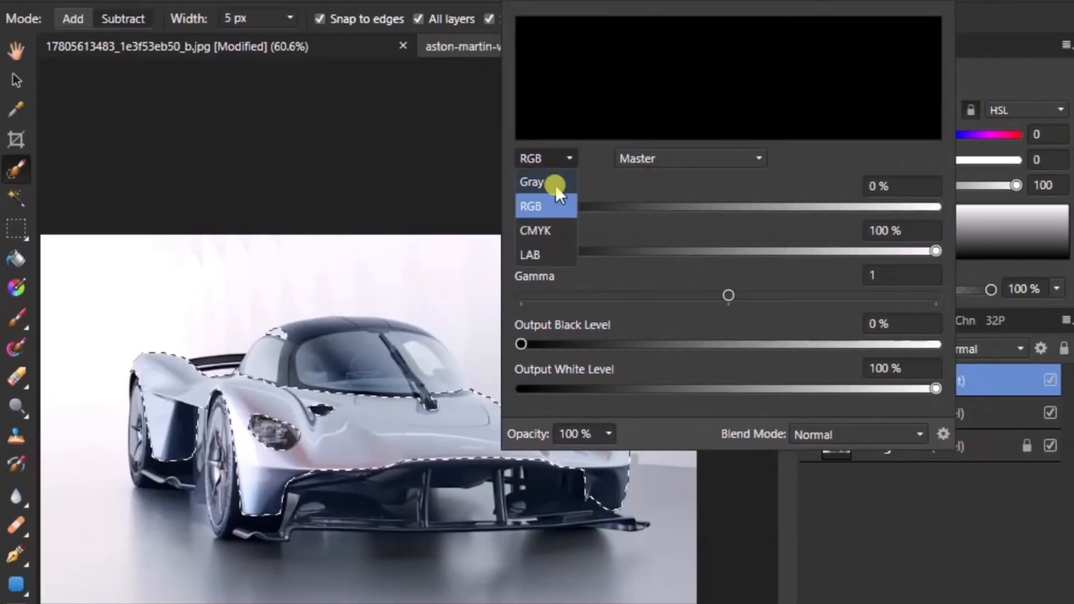
pyautogui.click(555, 183)
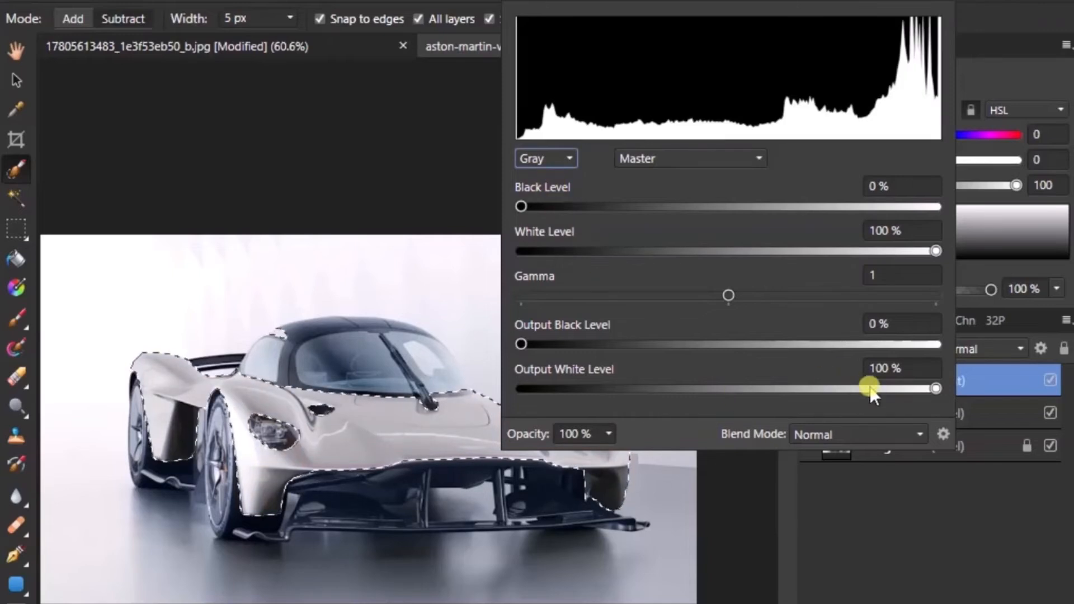
pyautogui.moveTo(927, 391); pyautogui.dragTo(831, 446)
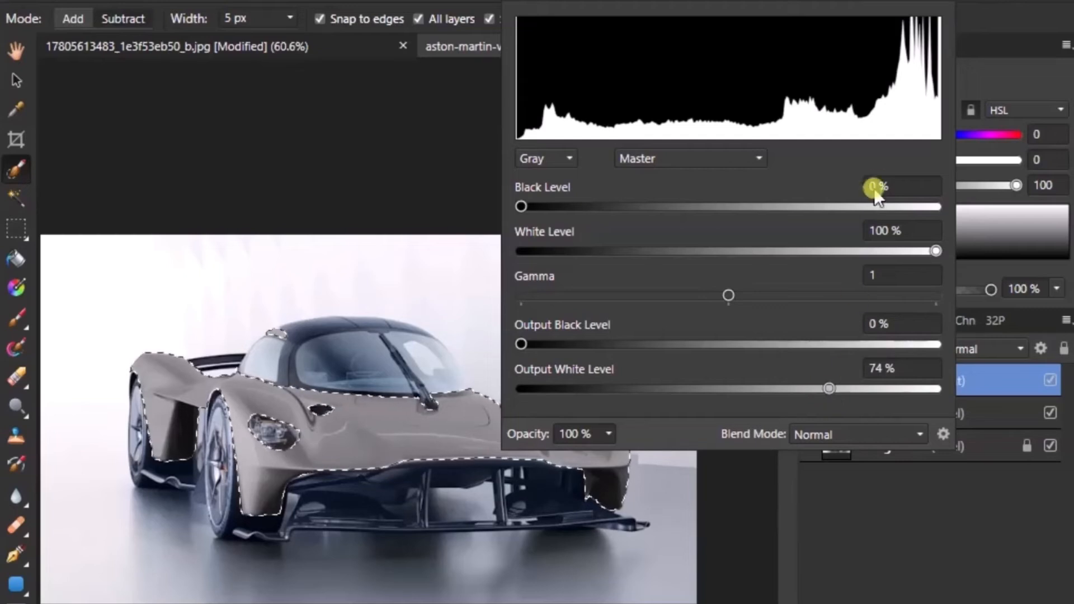
pyautogui.click(942, 1)
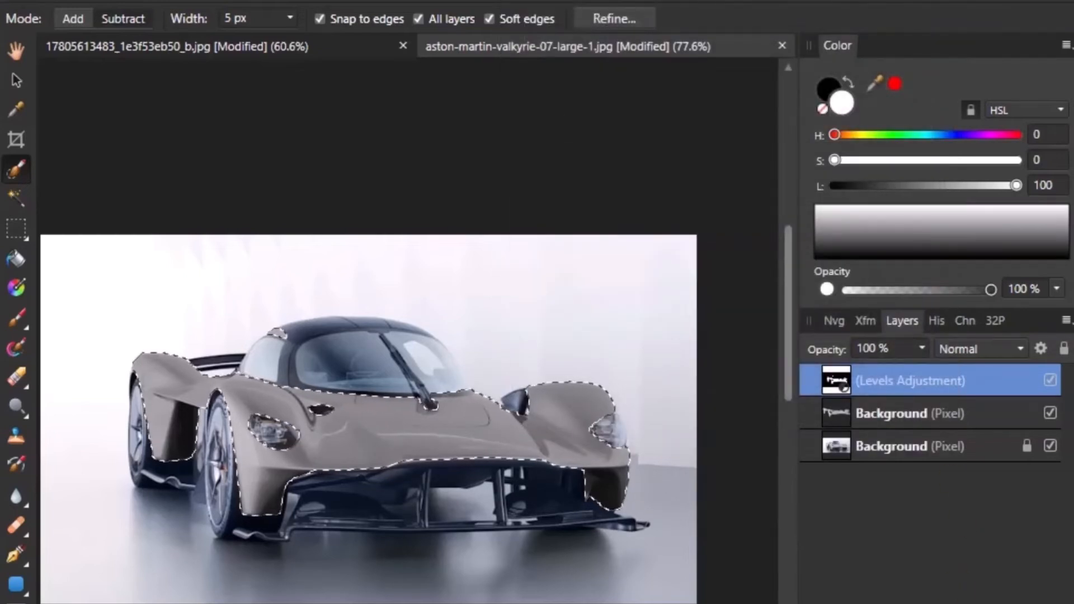
# Add a Recolor adjustment to the bodywork with hue 295.4°, saturation 64% and lightness -7%
pyautogui.click(956, 588)
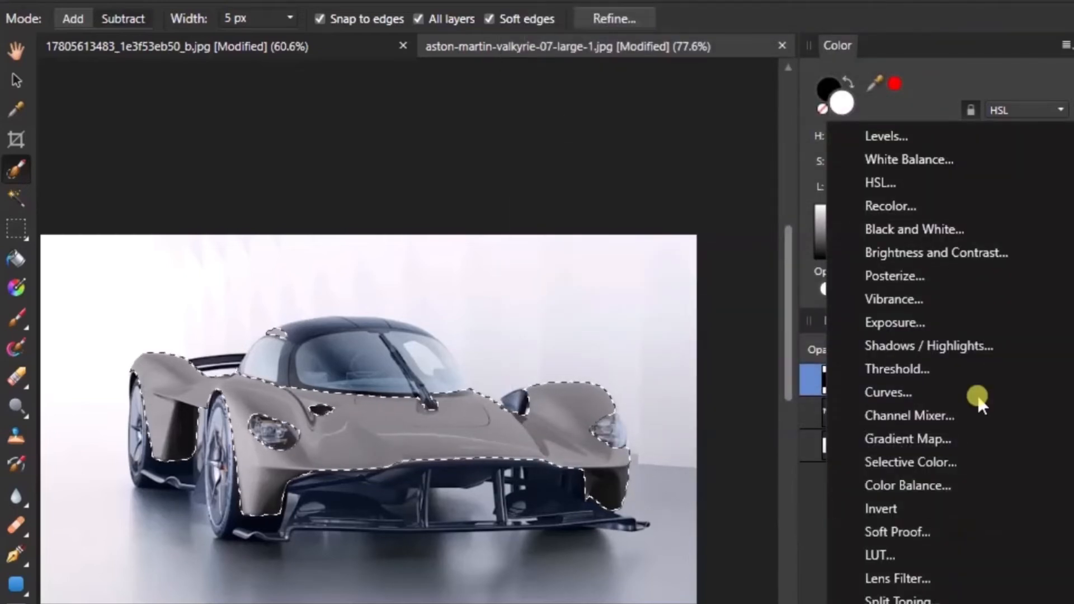
pyautogui.click(947, 206)
pyautogui.moveTo(755, 185); pyautogui.dragTo(824, 99)
pyautogui.moveTo(588, 194); pyautogui.dragTo(876, 216)
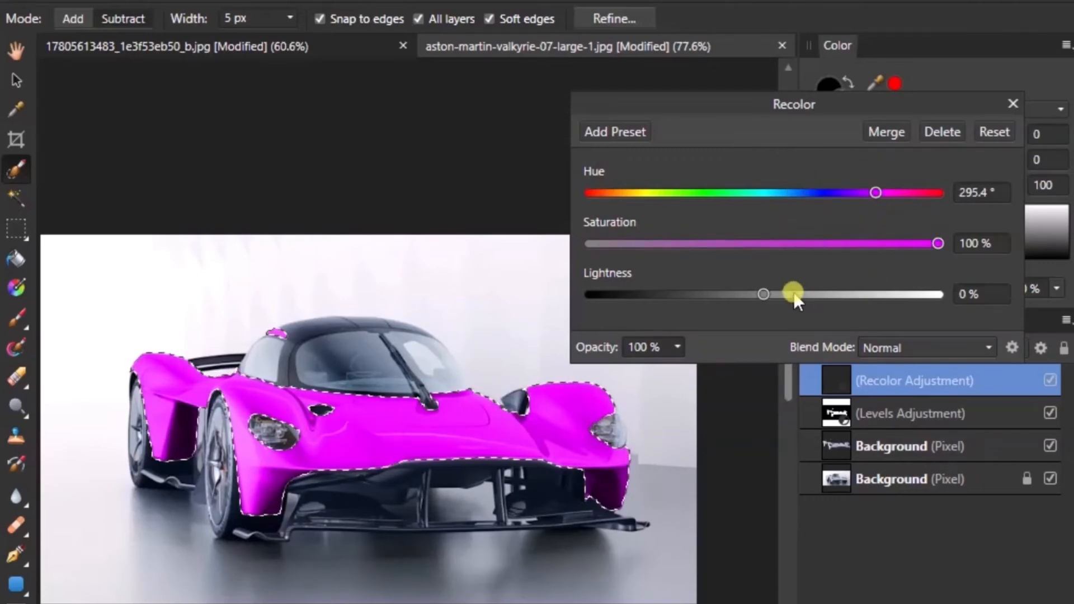
pyautogui.moveTo(798, 246); pyautogui.dragTo(753, 321)
# Set the Recolor adjustment's blend mode to Glow, its saturation to 43% and its lightness to -25%
pyautogui.click(876, 347)
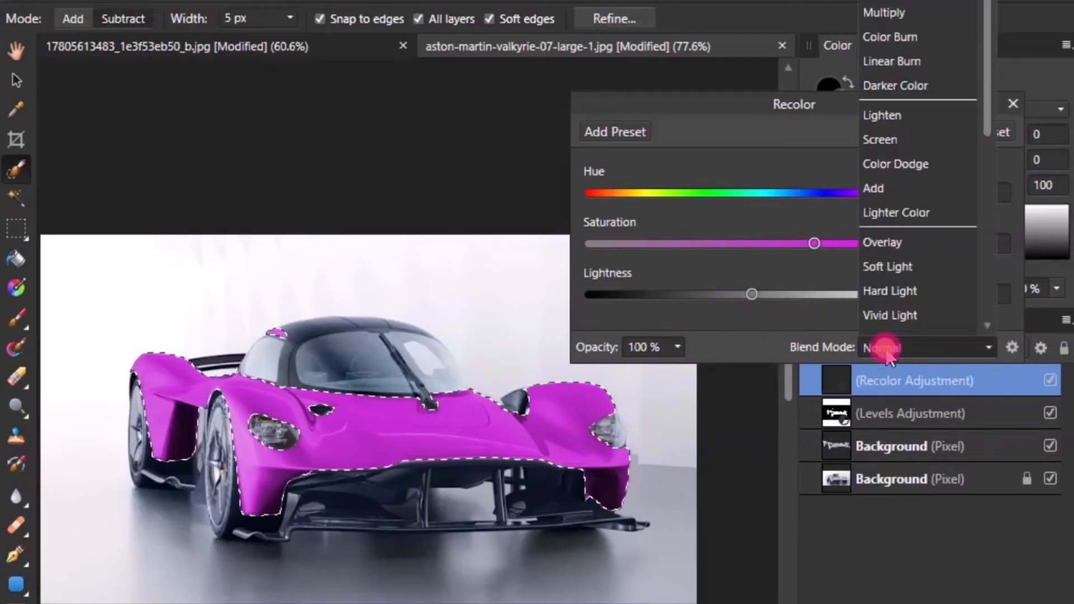
pyautogui.scroll(-3, 893, 99)
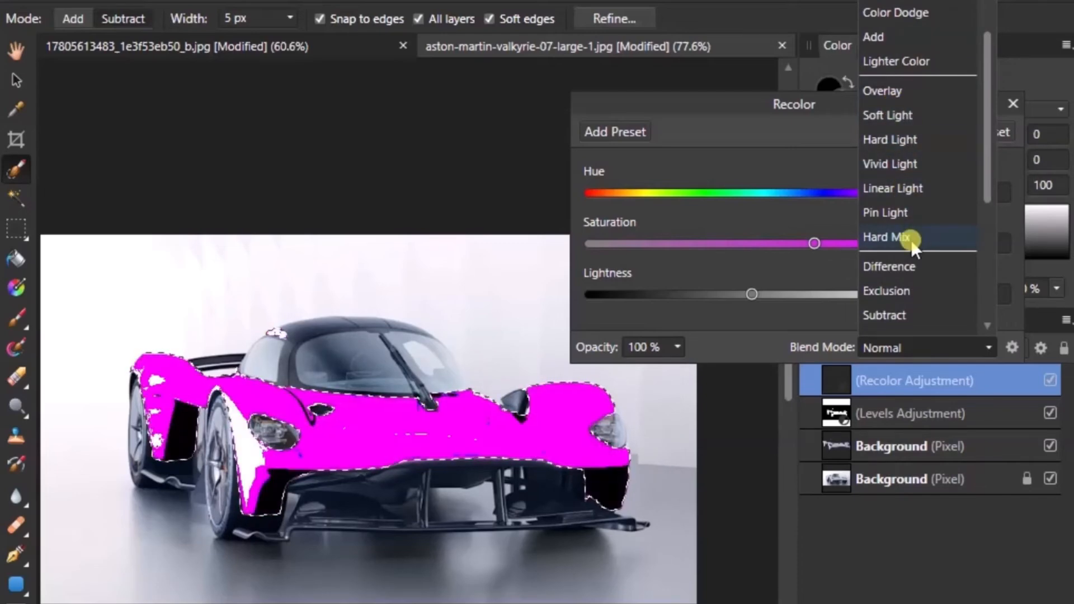
pyautogui.scroll(-4, 915, 196)
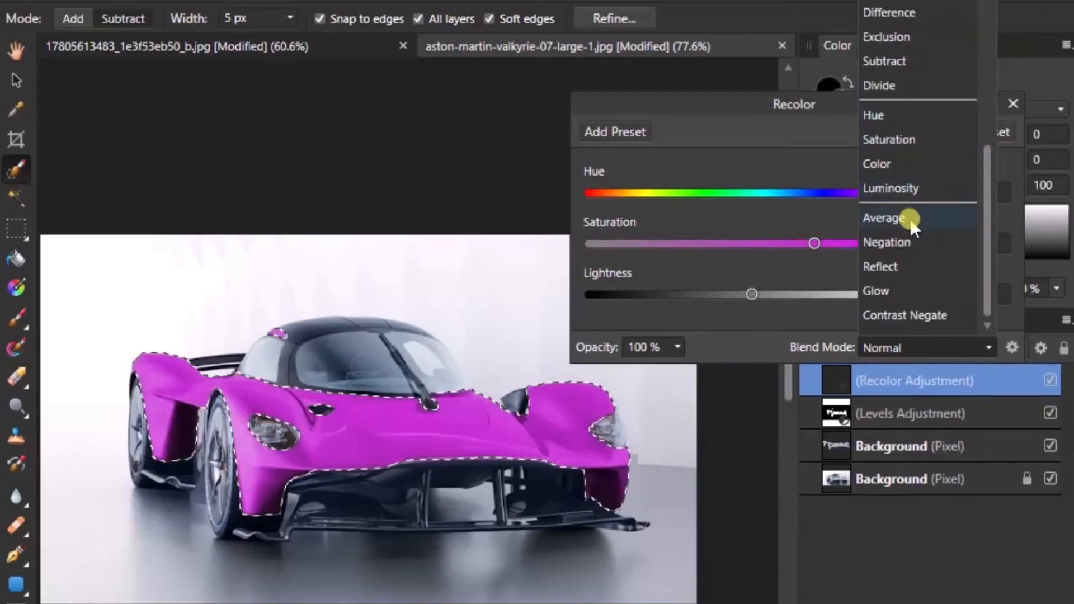
pyautogui.click(897, 287)
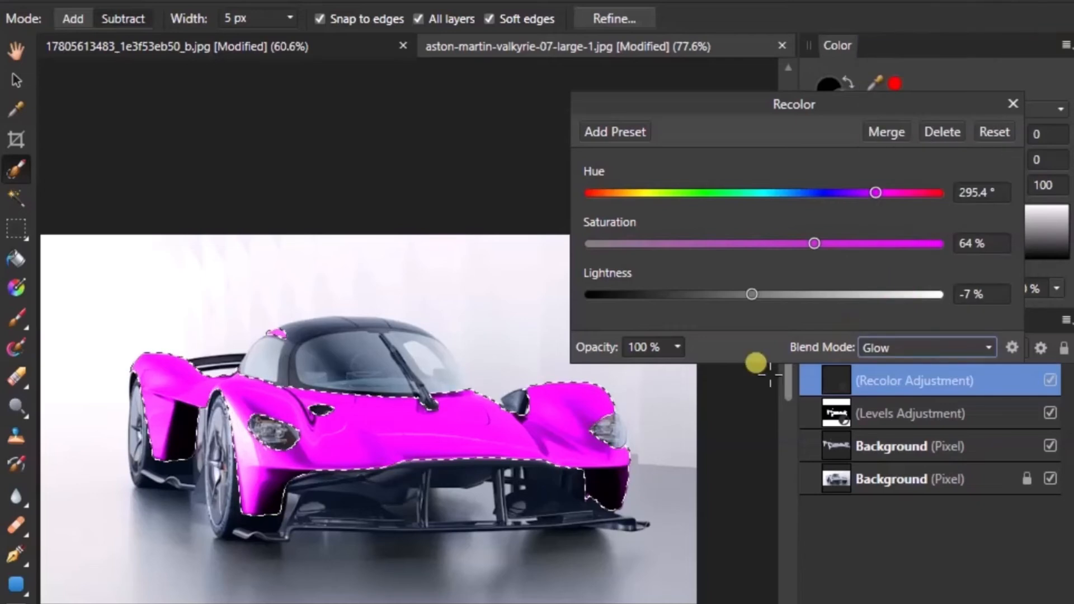
pyautogui.moveTo(814, 243); pyautogui.dragTo(742, 252)
pyautogui.moveTo(751, 295); pyautogui.dragTo(720, 295)
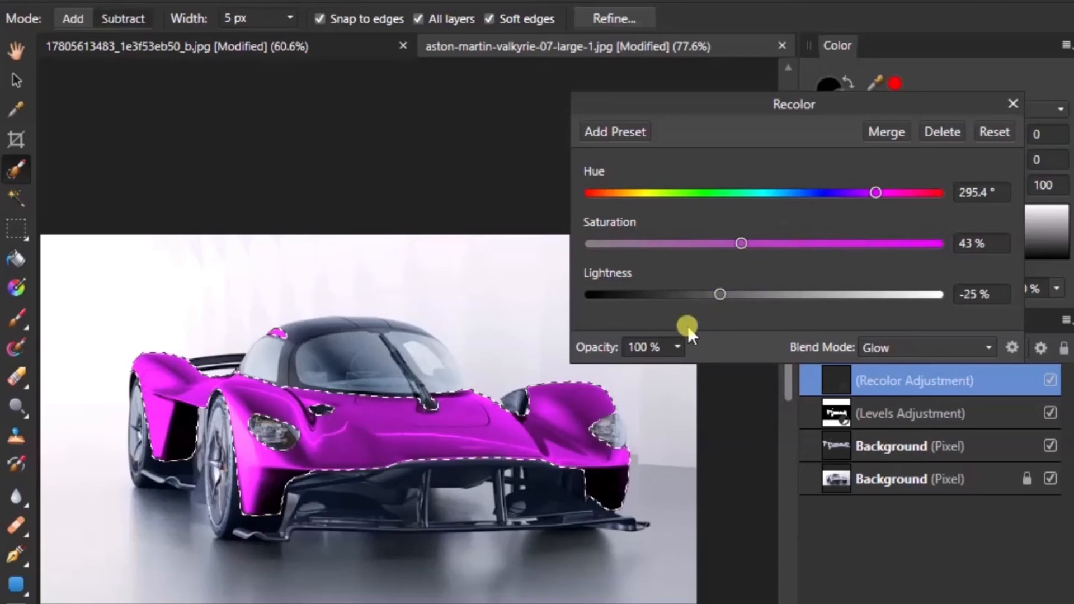
# Try the Recolor adjustment at 70% opacity, and settle on an opacity of 80%
pyautogui.click(654, 342)
pyautogui.click(630, 343)
pyautogui.write('70')
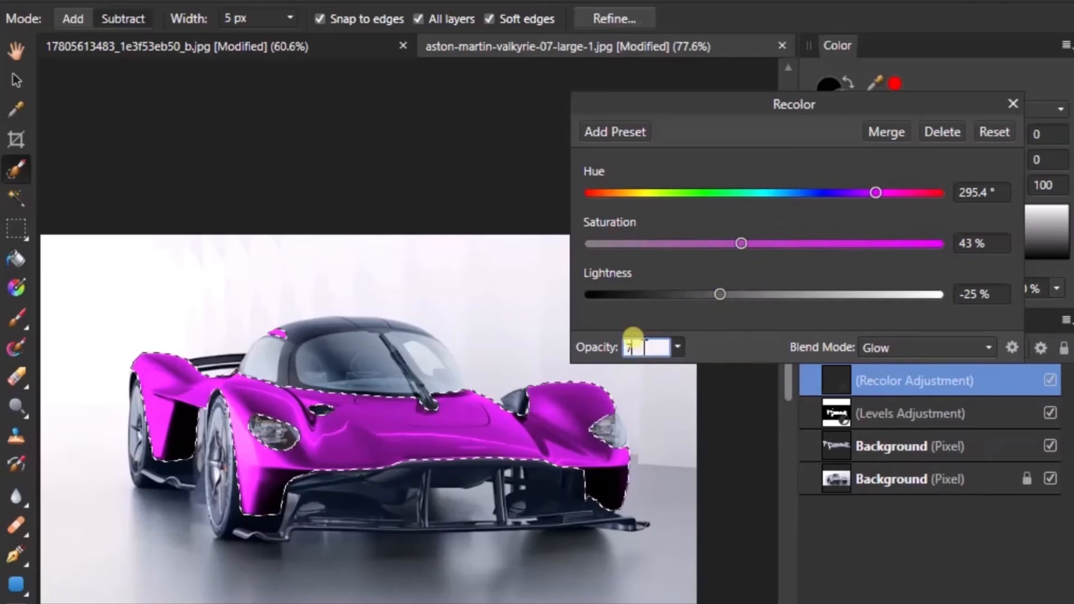
pyautogui.press('Return')
pyautogui.click(642, 347)
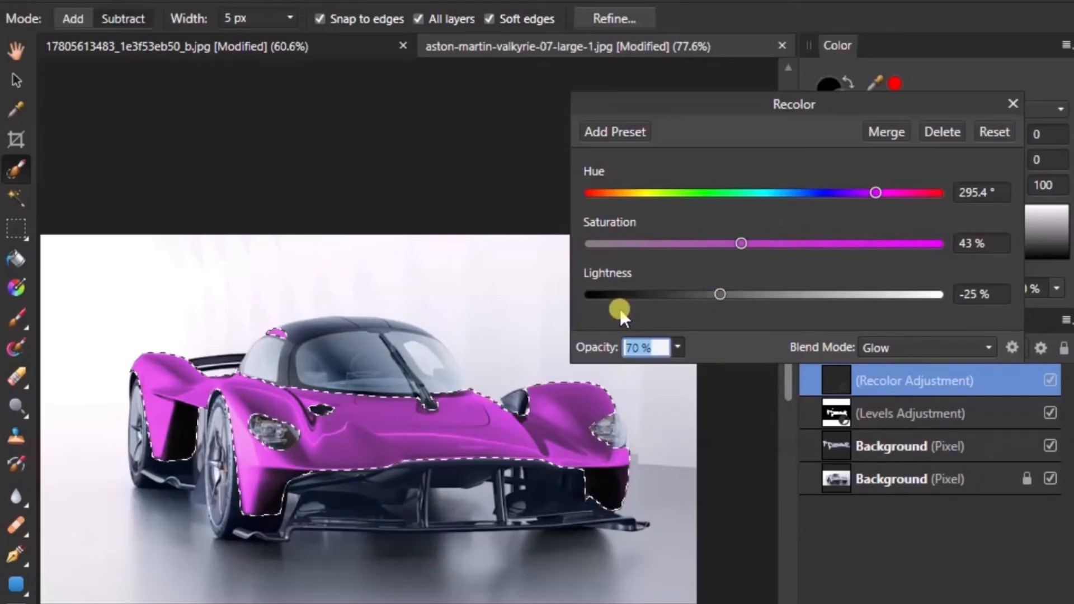
pyautogui.write('80')
pyautogui.press('Return')
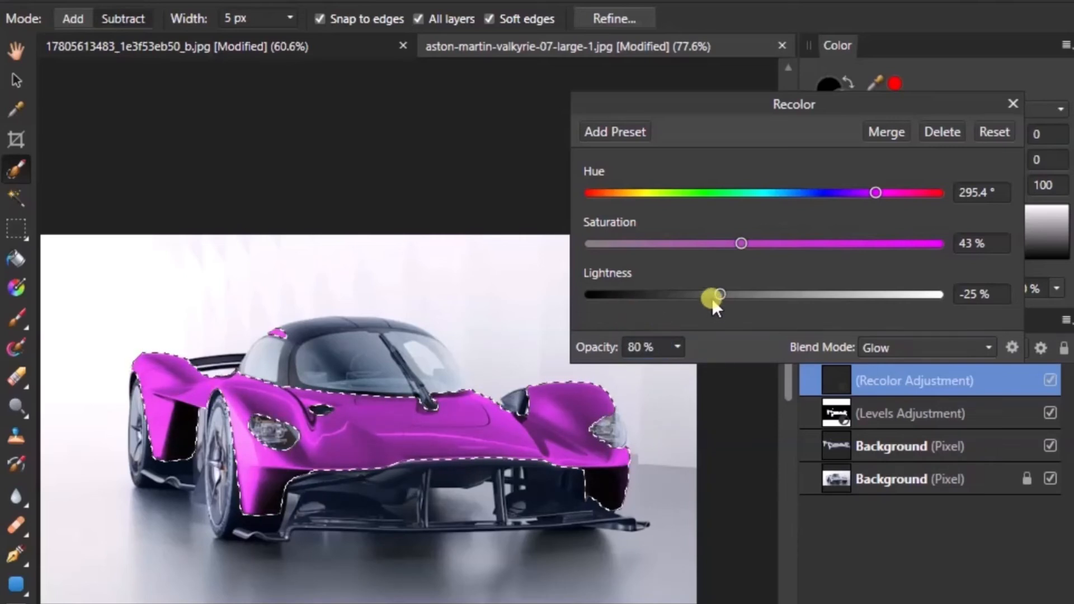
# Recolor the bodywork green with hue 164.1°, saturation 41% and lightness -37%, and clear the selection
pyautogui.moveTo(713, 298)
pyautogui.mouseDown()
pyautogui.moveTo(746, 297)
pyautogui.moveTo(723, 297)
pyautogui.mouseUp()
pyautogui.moveTo(739, 245); pyautogui.dragTo(801, 257)
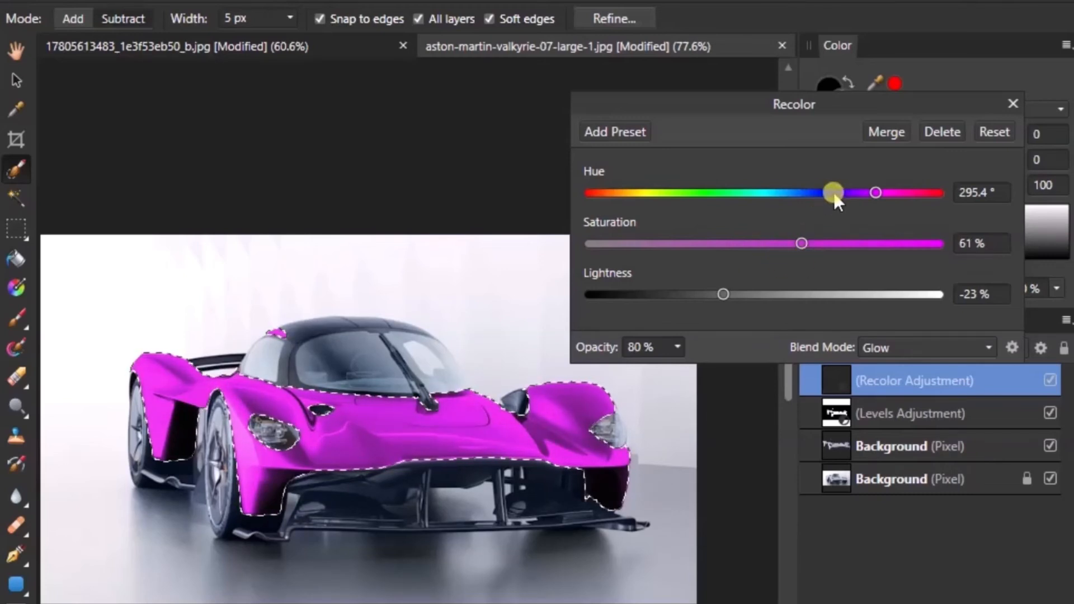
pyautogui.moveTo(881, 195); pyautogui.dragTo(735, 245)
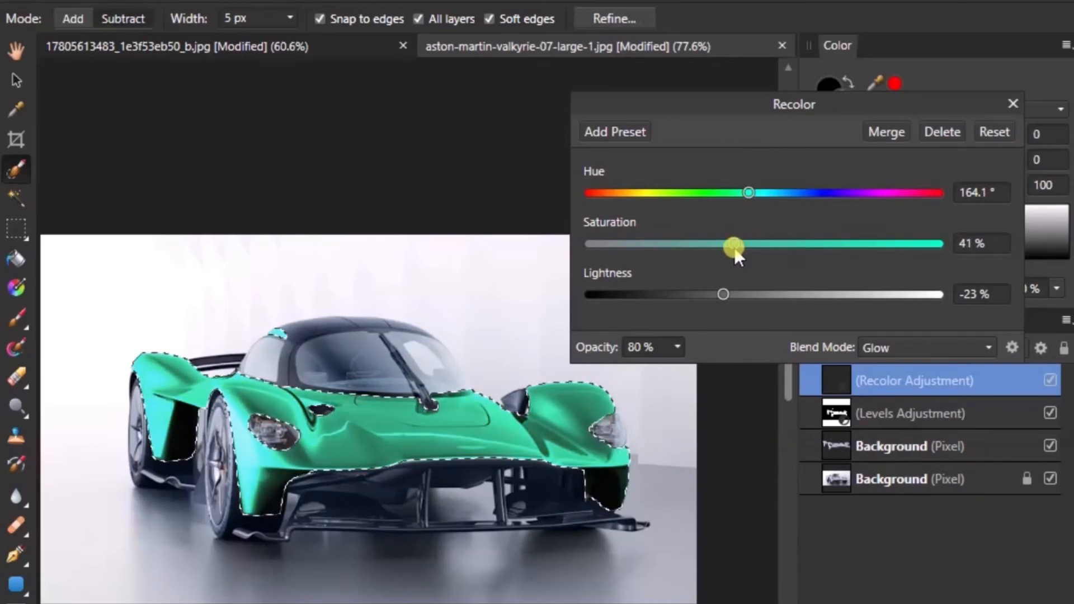
pyautogui.moveTo(724, 293); pyautogui.dragTo(700, 317)
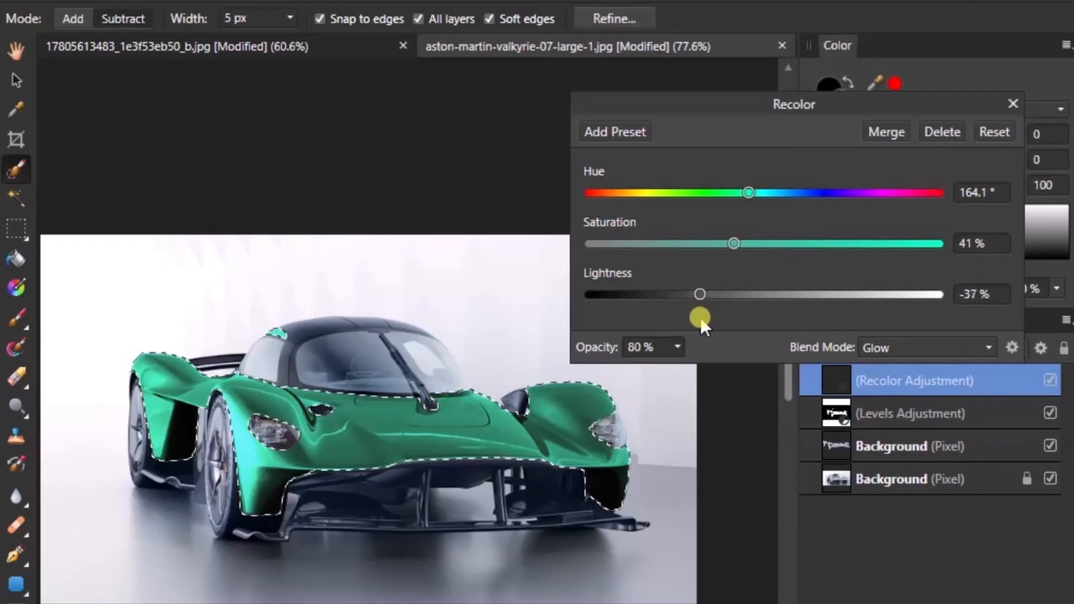
pyautogui.click(1011, 106)
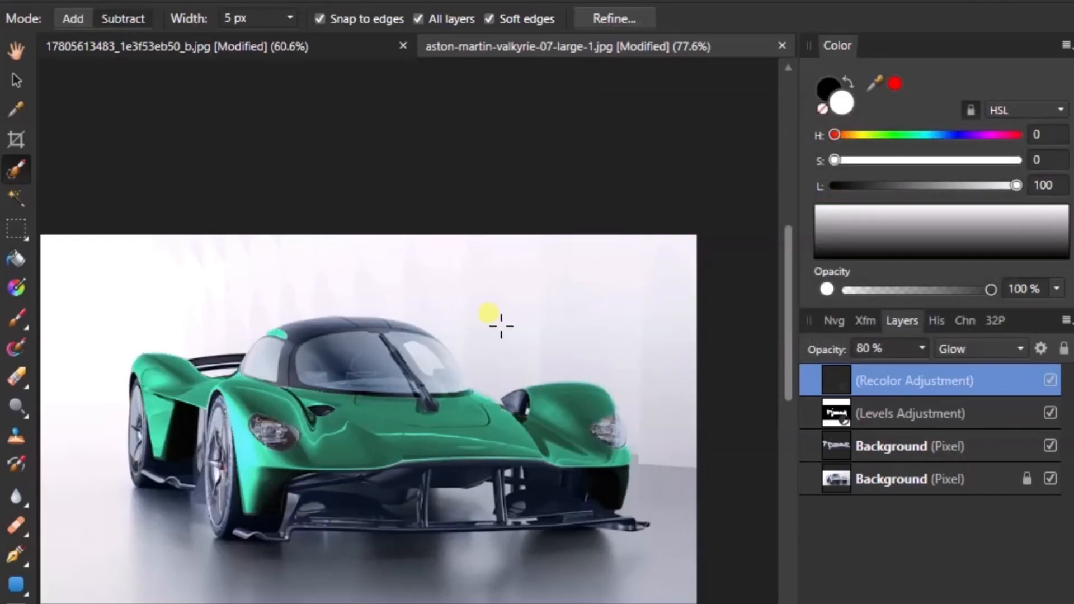
# Examine the recolored bodywork up close along the fenders, roof edge, hood and headlights, and return to viewing the whole car
pyautogui.scroll(-4, 459, 464)
pyautogui.scroll(3, 672, 417)
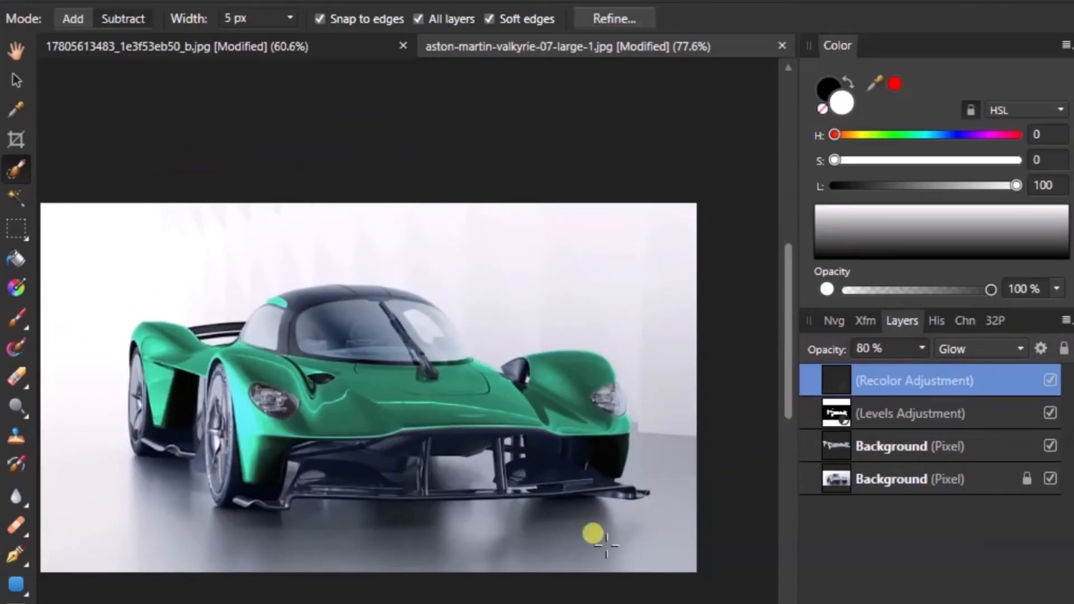
pyautogui.hscroll(-4, 452, 414)
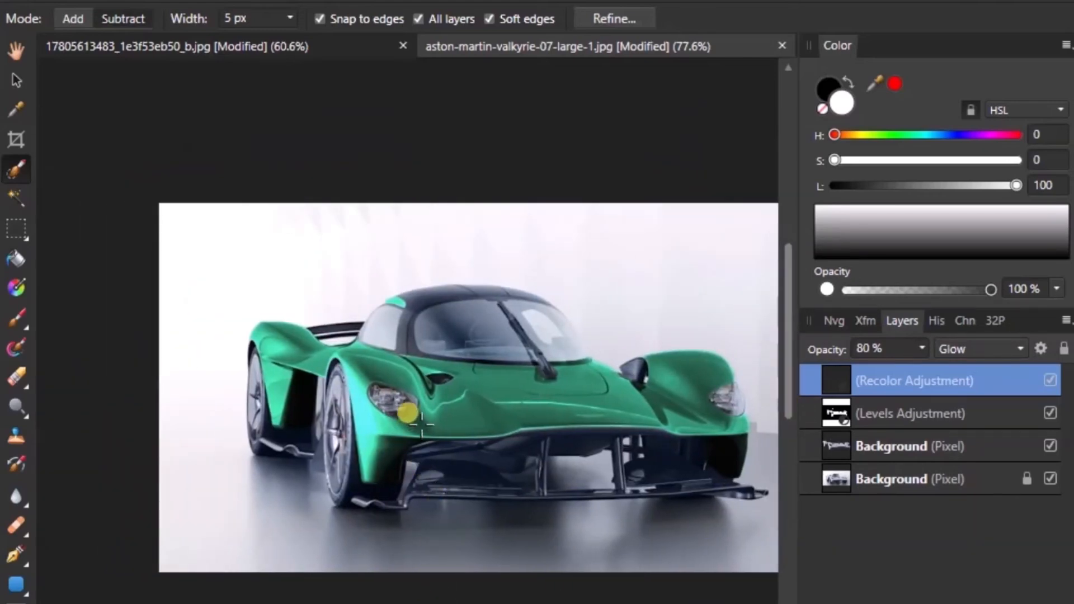
pyautogui.scroll(6, 421, 420)
pyautogui.hscroll(-10, 263, 541)
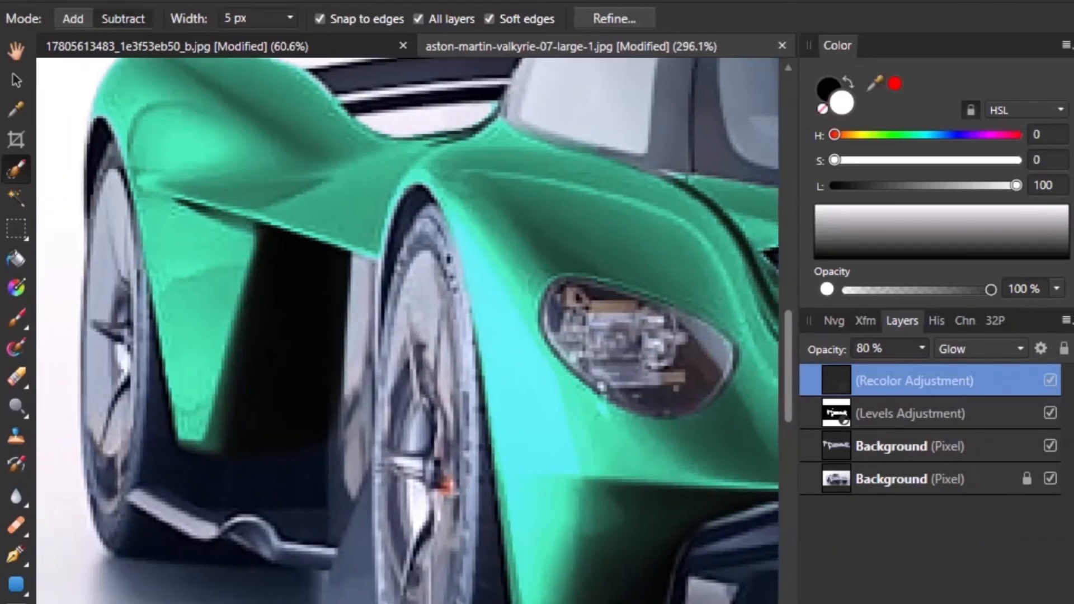
pyautogui.scroll(4, 262, 542)
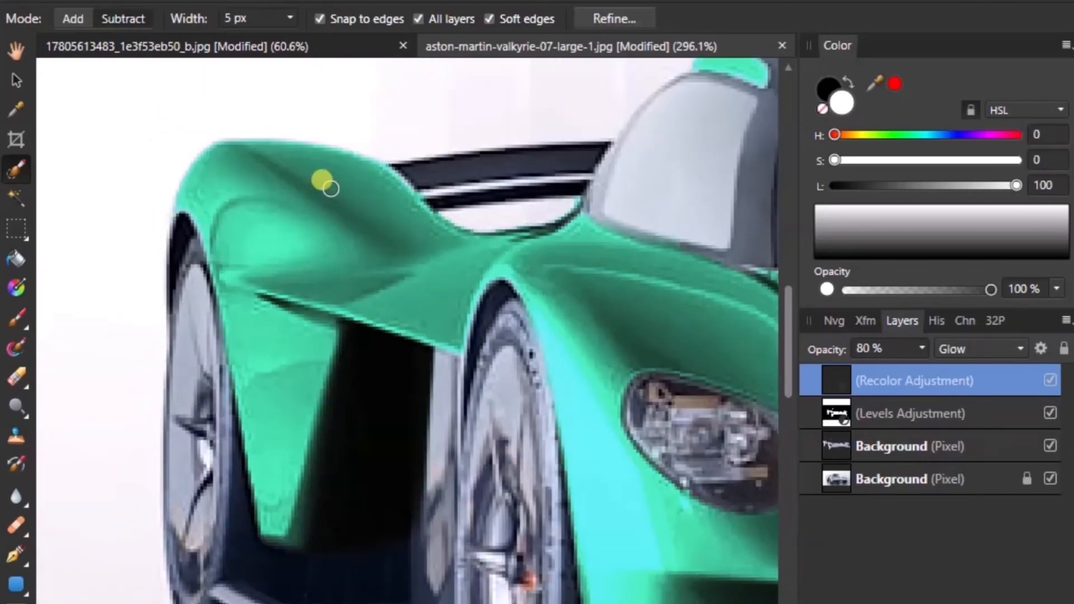
pyautogui.scroll(2, 414, 180)
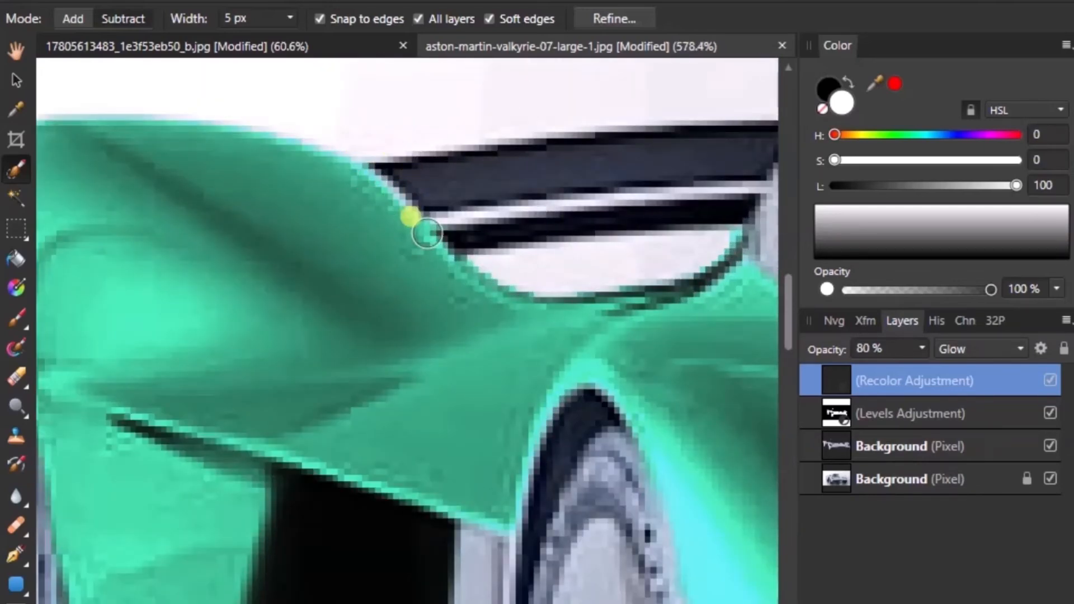
pyautogui.scroll(-3, 426, 255)
pyautogui.scroll(-2, 559, 224)
pyautogui.scroll(1, 615, 190)
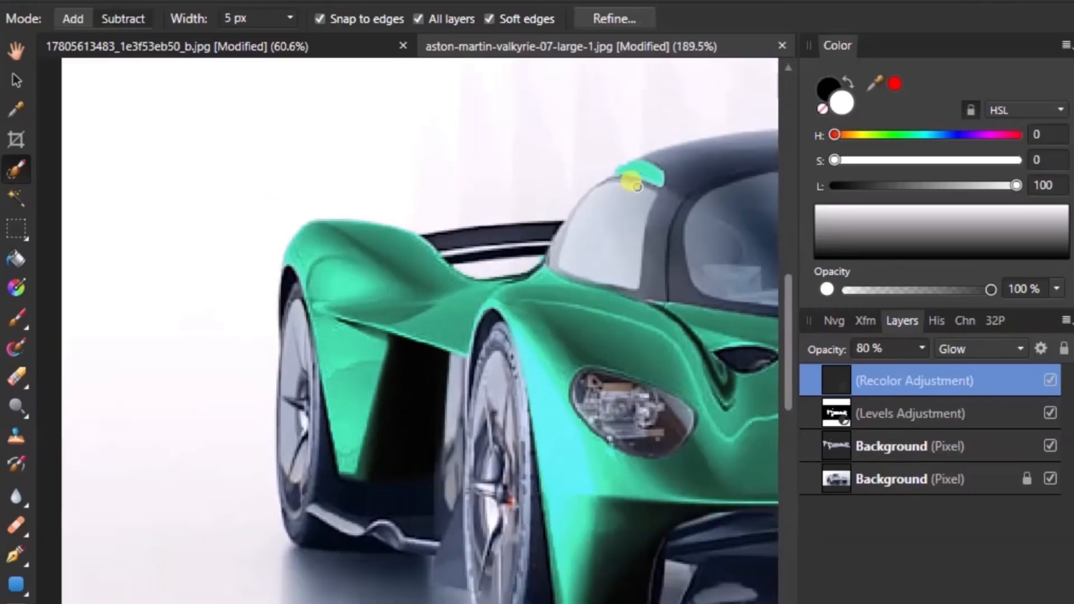
pyautogui.moveTo(335, 603); pyautogui.dragTo(532, 603)
pyautogui.scroll(-3, 709, 471)
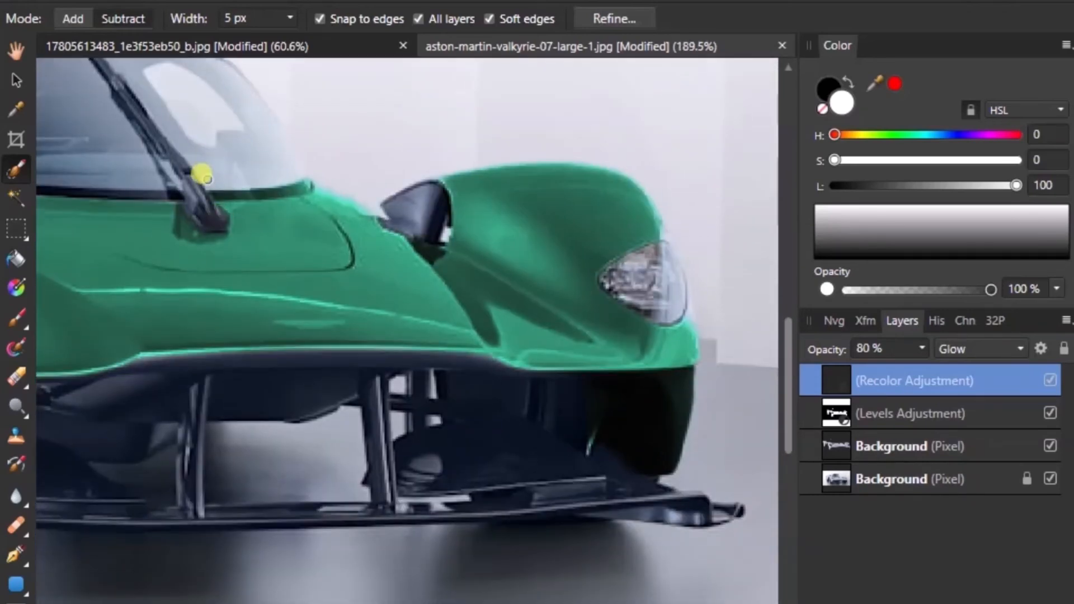
pyautogui.scroll(-2, 560, 299)
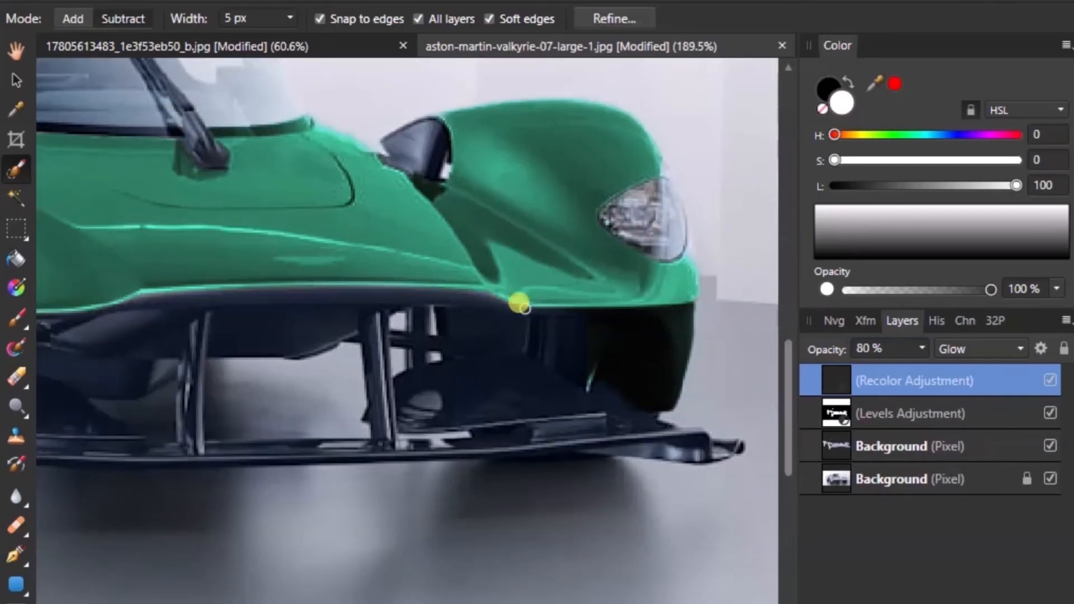
pyautogui.scroll(-3, 520, 336)
pyautogui.scroll(2, 547, 551)
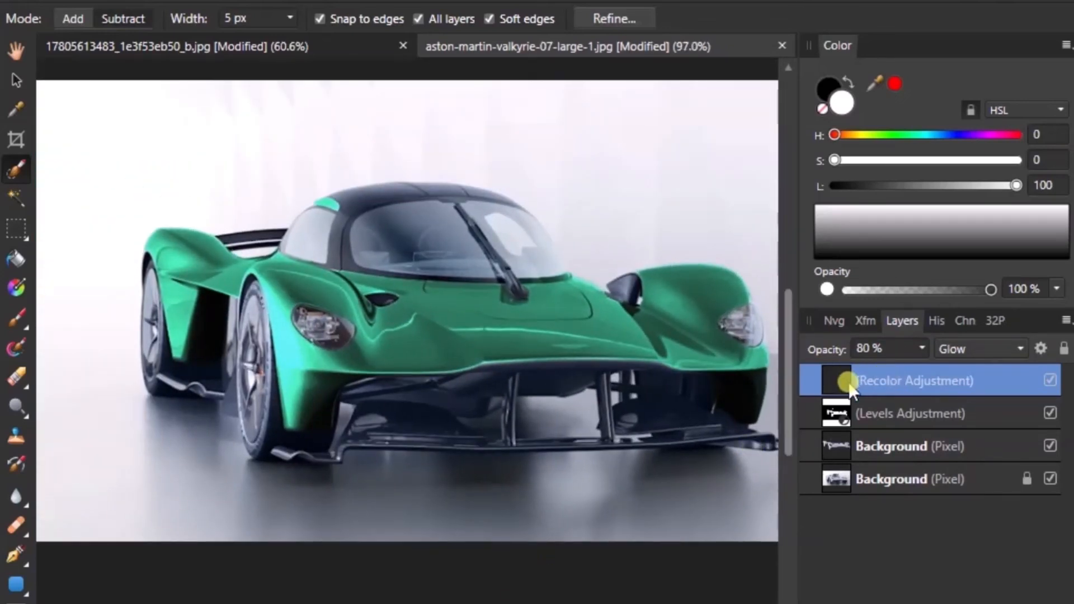
# Reopen the Recolor adjustment and set its hue to 234.2° for blue bodywork
pyautogui.doubleClick(845, 381)
pyautogui.moveTo(800, 112); pyautogui.dragTo(860, 14)
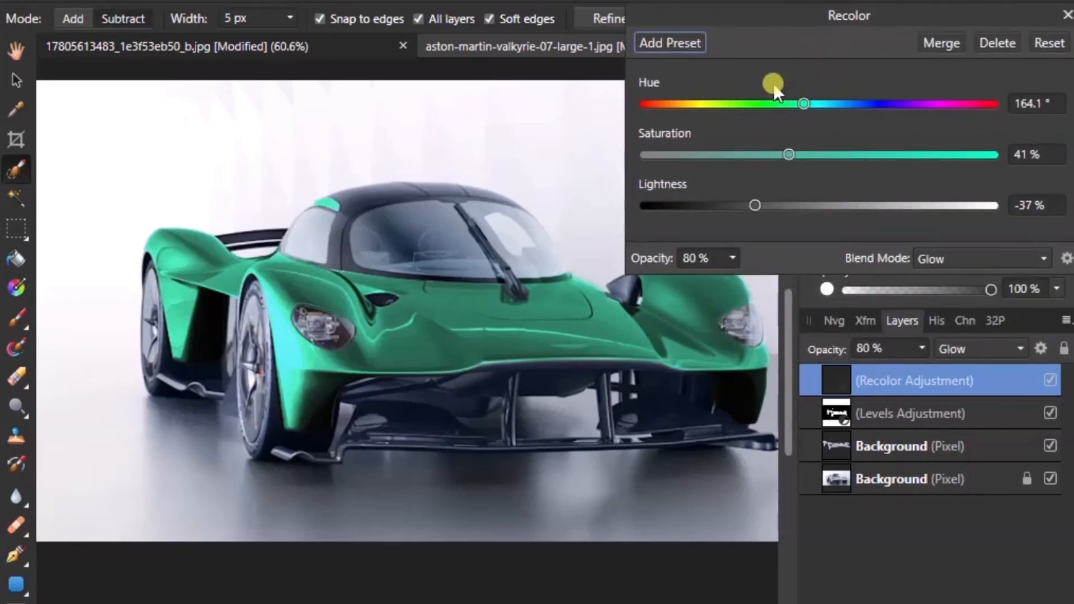
pyautogui.moveTo(808, 106); pyautogui.dragTo(916, 126)
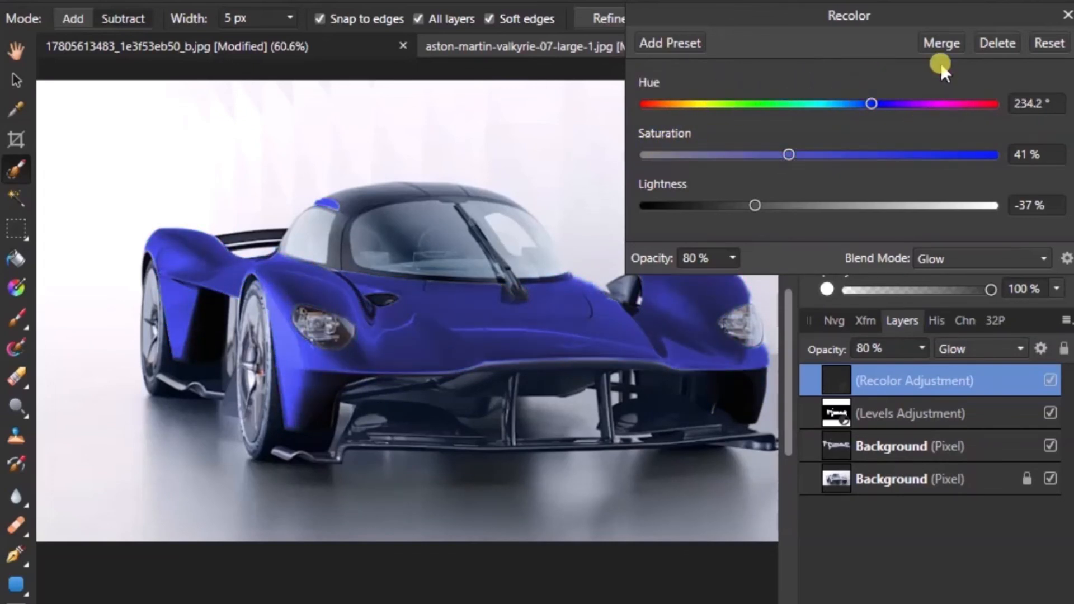